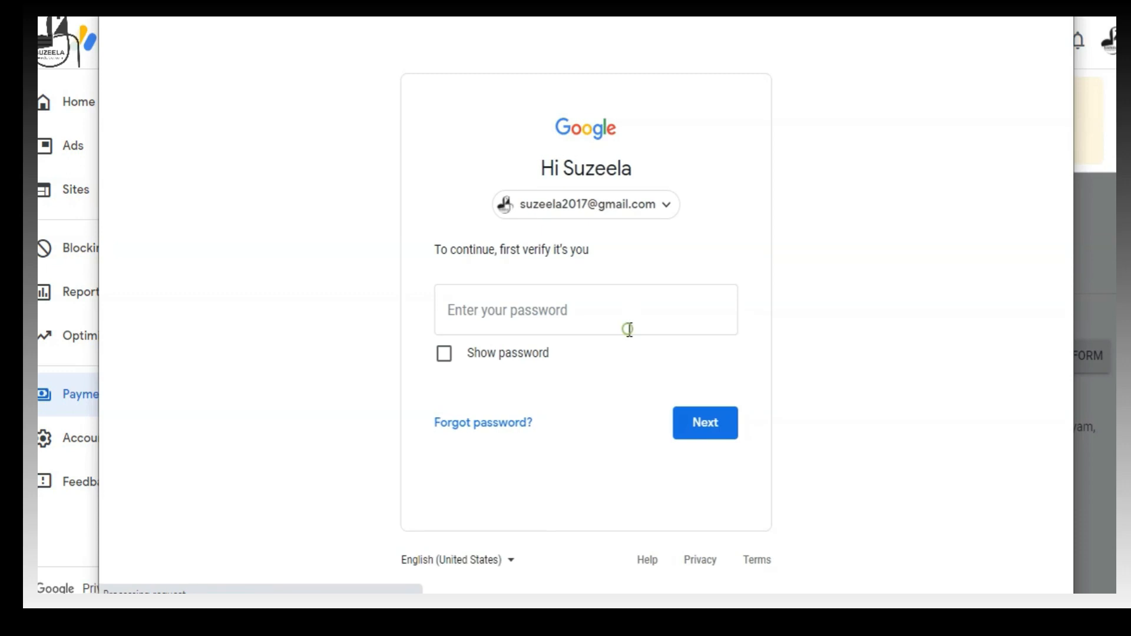
Step: Re-enter the account password to unlock the United States tax info form
left_click(629, 329)
type("•••••••")
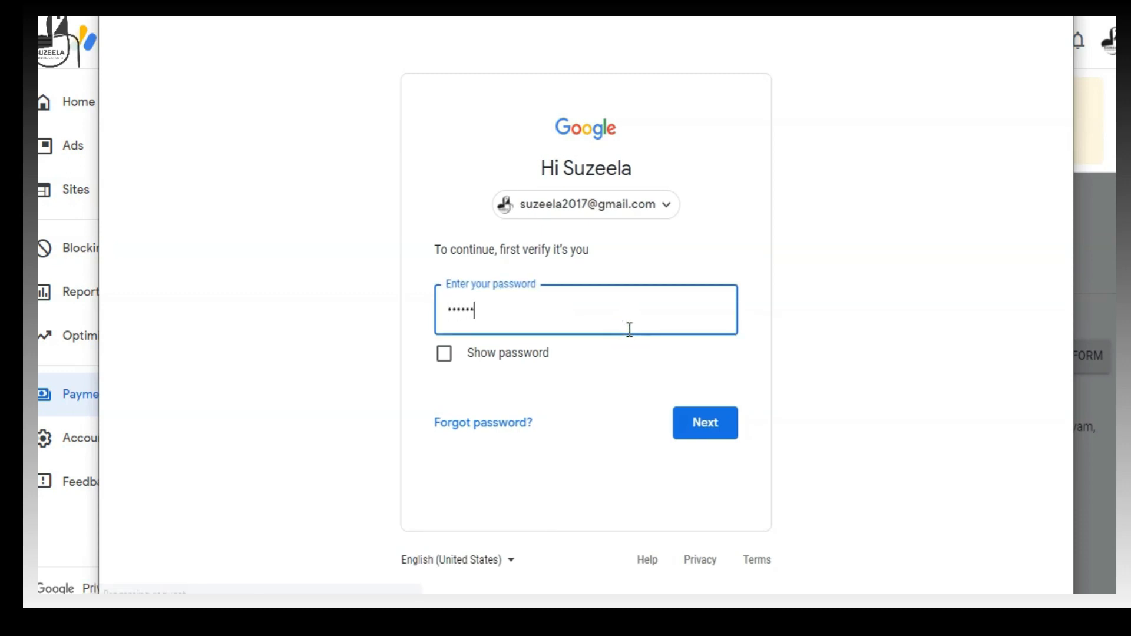
key("Return")
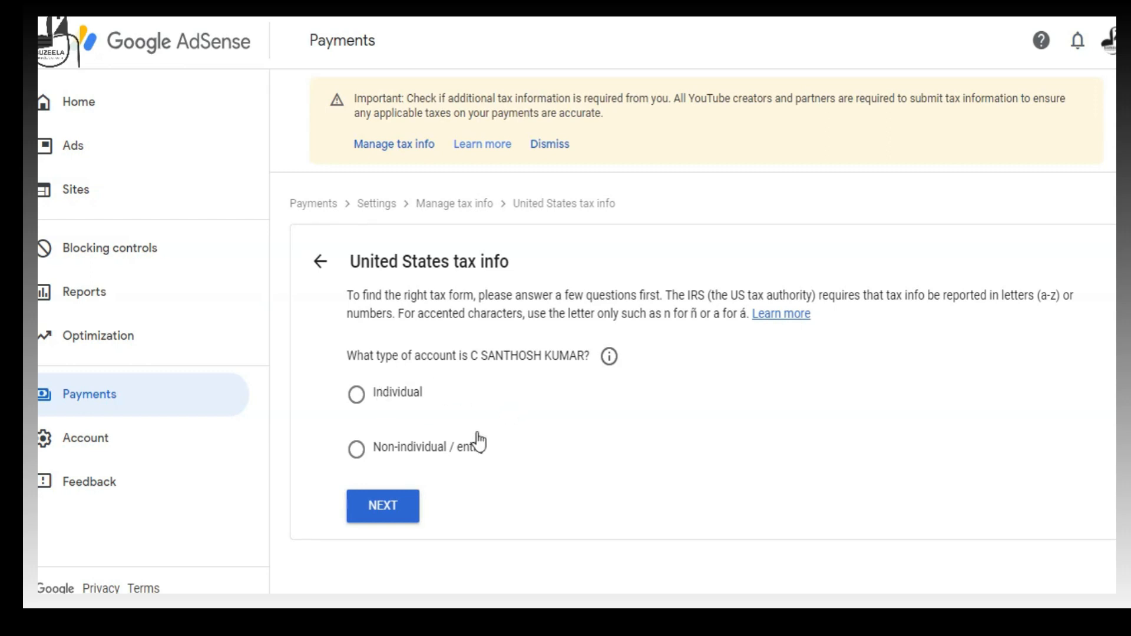
Step: Declare an individual account, not a US citizen or resident, and choose the W-8BEN form
left_click(403, 399)
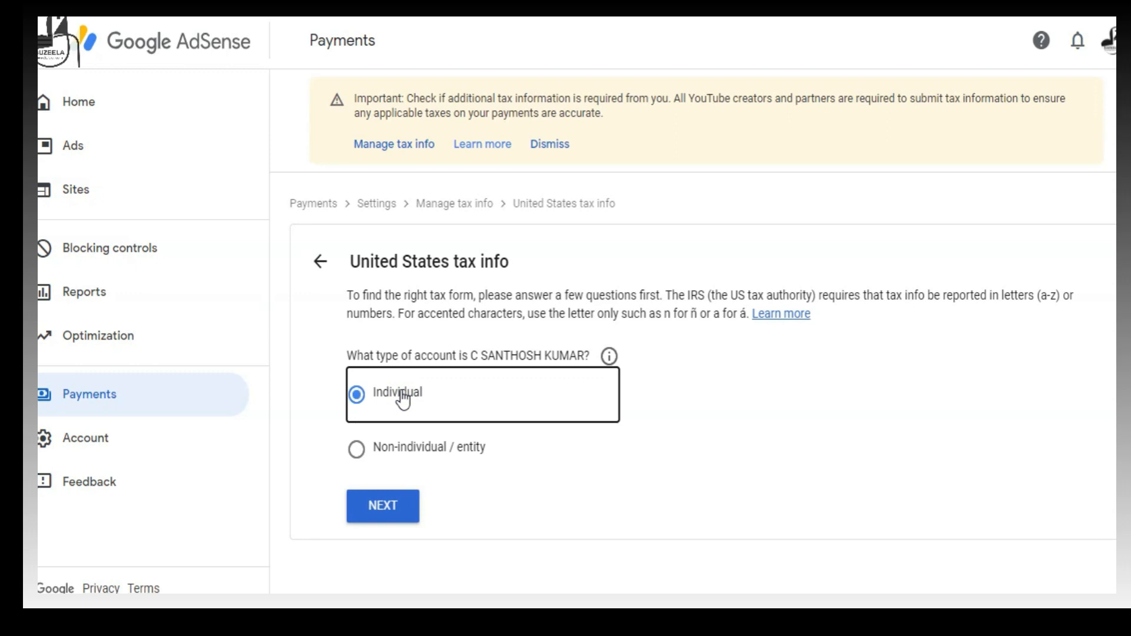
left_click(383, 507)
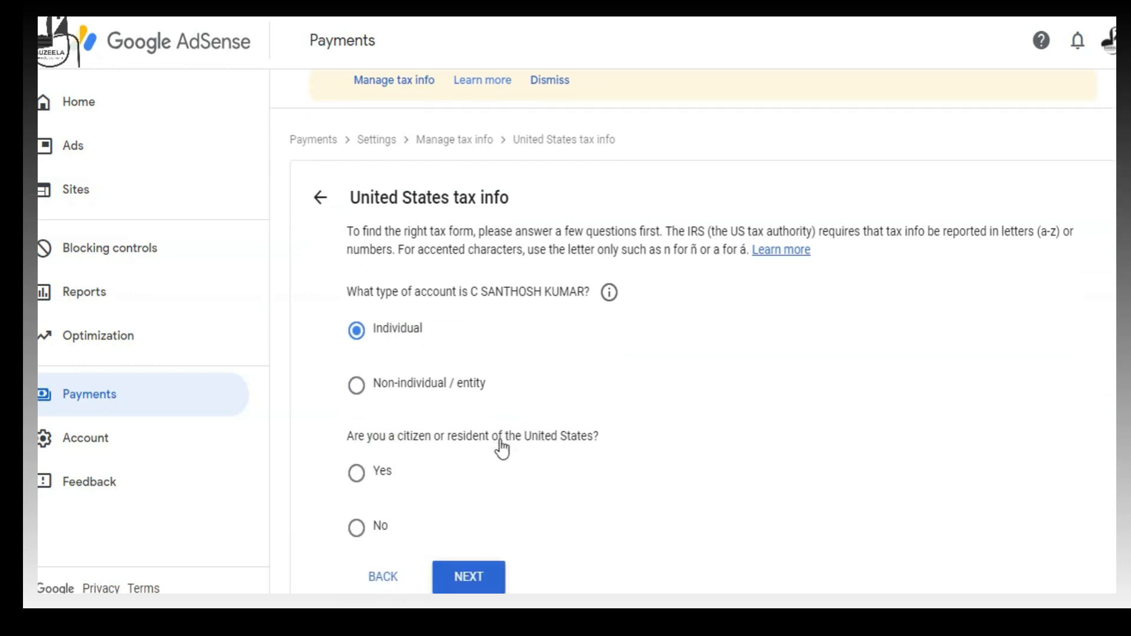
left_click_drag(539, 439, 589, 441)
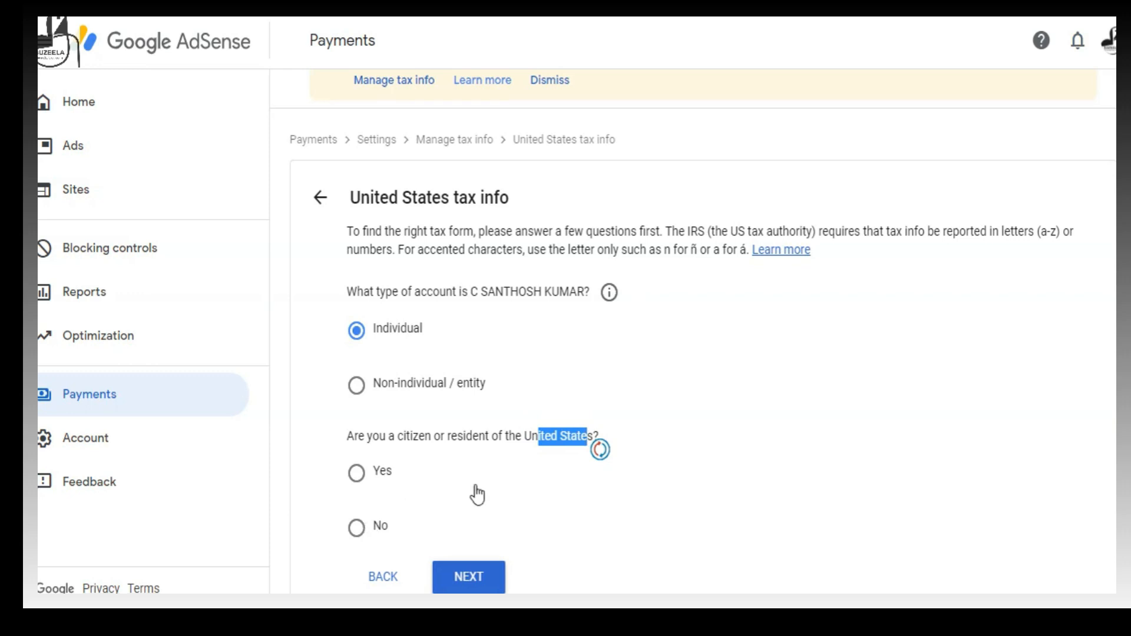
left_click(356, 533)
left_click(469, 577)
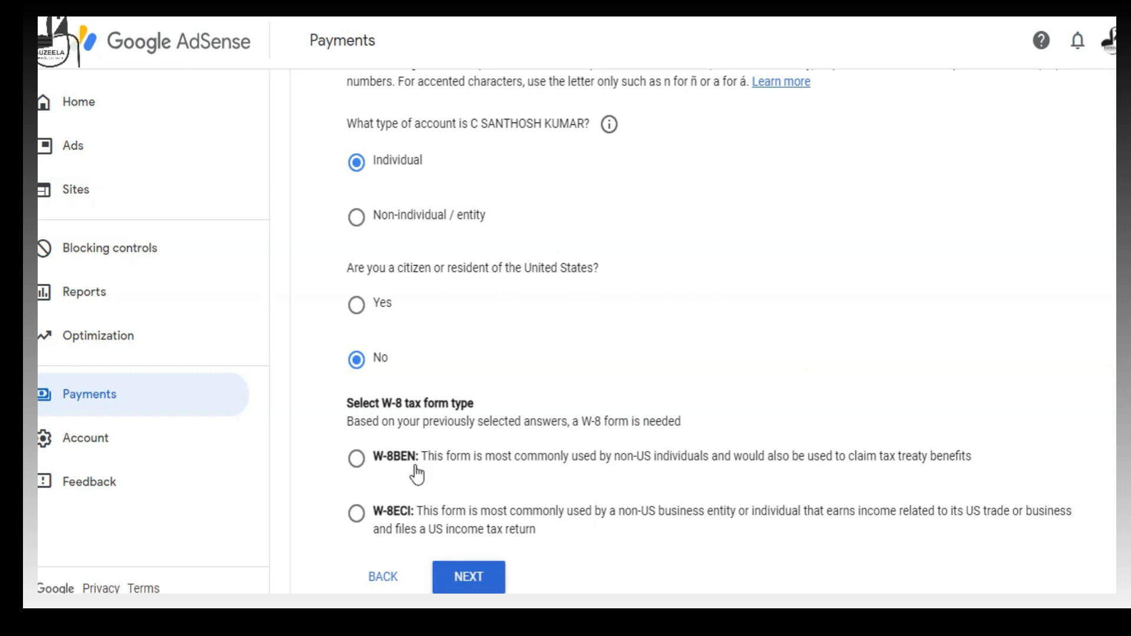
left_click(356, 458)
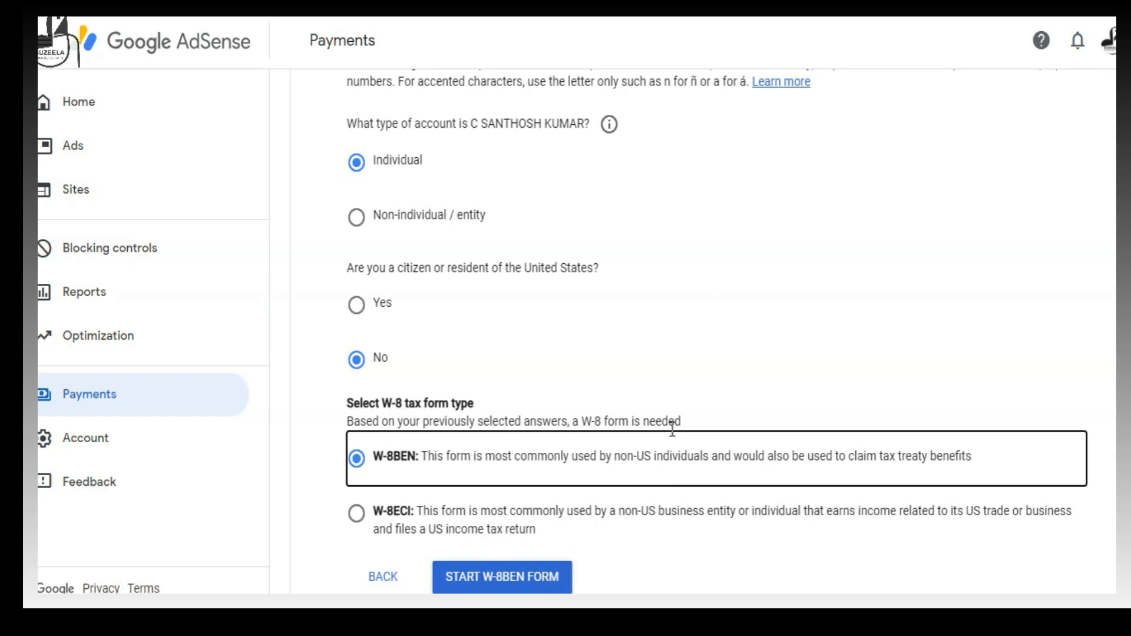
Step: Start the W-8BEN form and look over the name and optional DBA fields
left_click(506, 579)
scroll(604, 357, "down", 3)
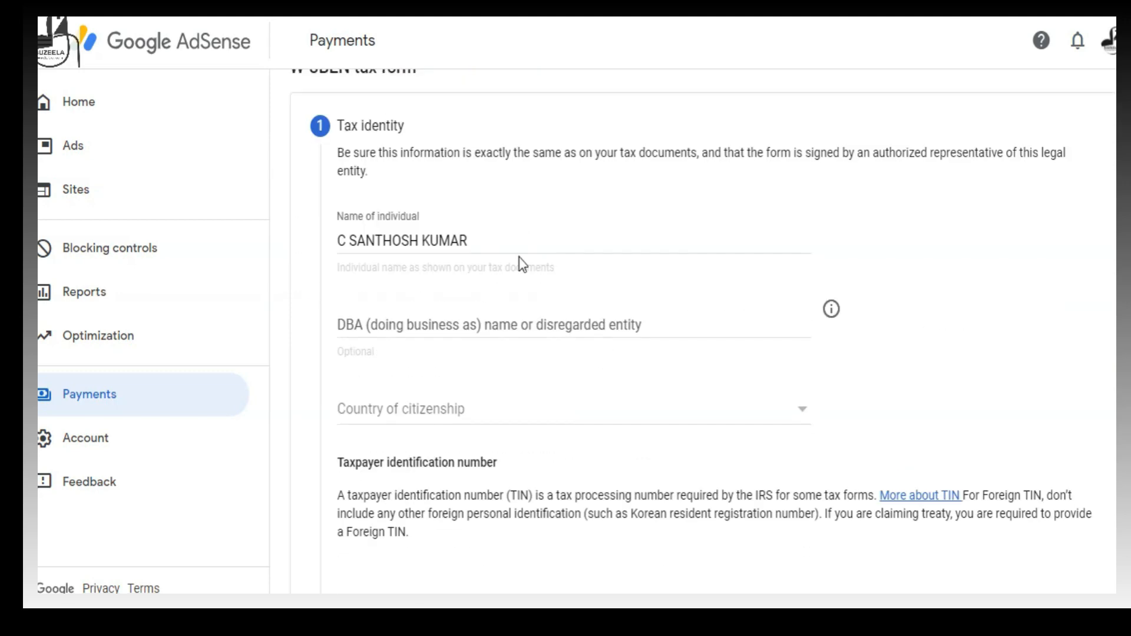
scroll(518, 265, "down", 3)
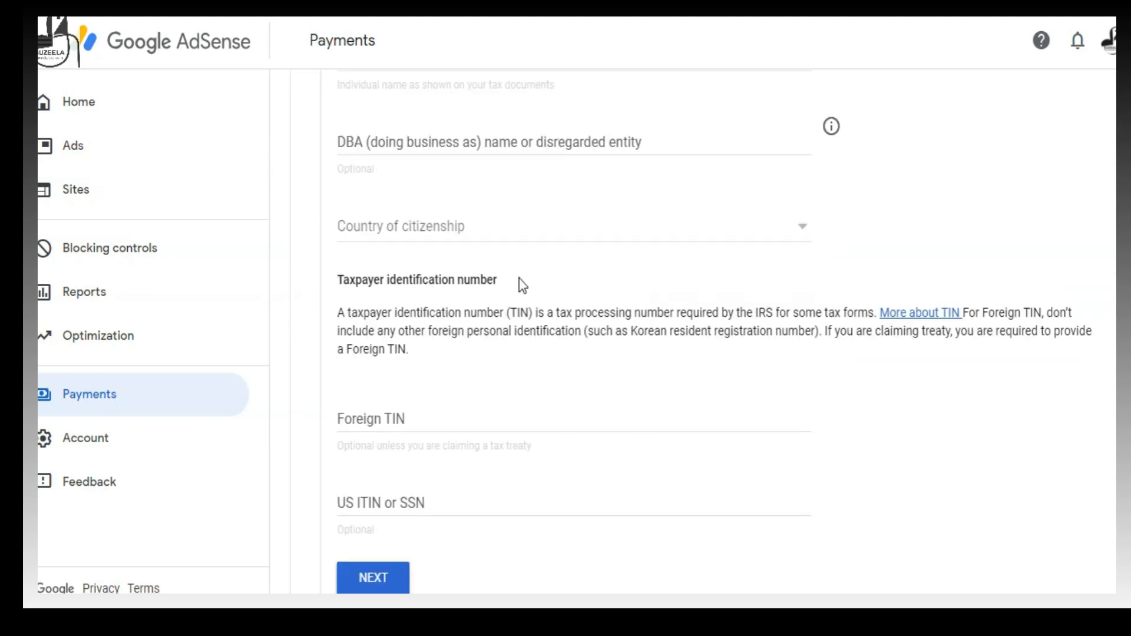
left_click(687, 139)
scroll(644, 330, "up", 2)
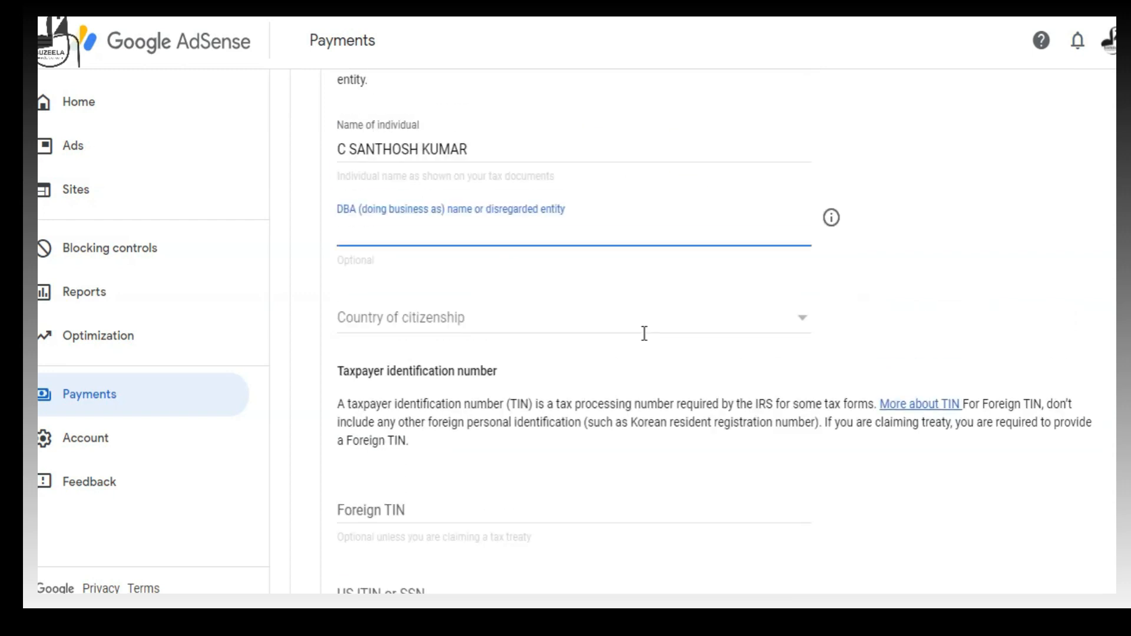
Step: Read the explanation of DBA and disregarded entity, then close it
left_click(834, 221)
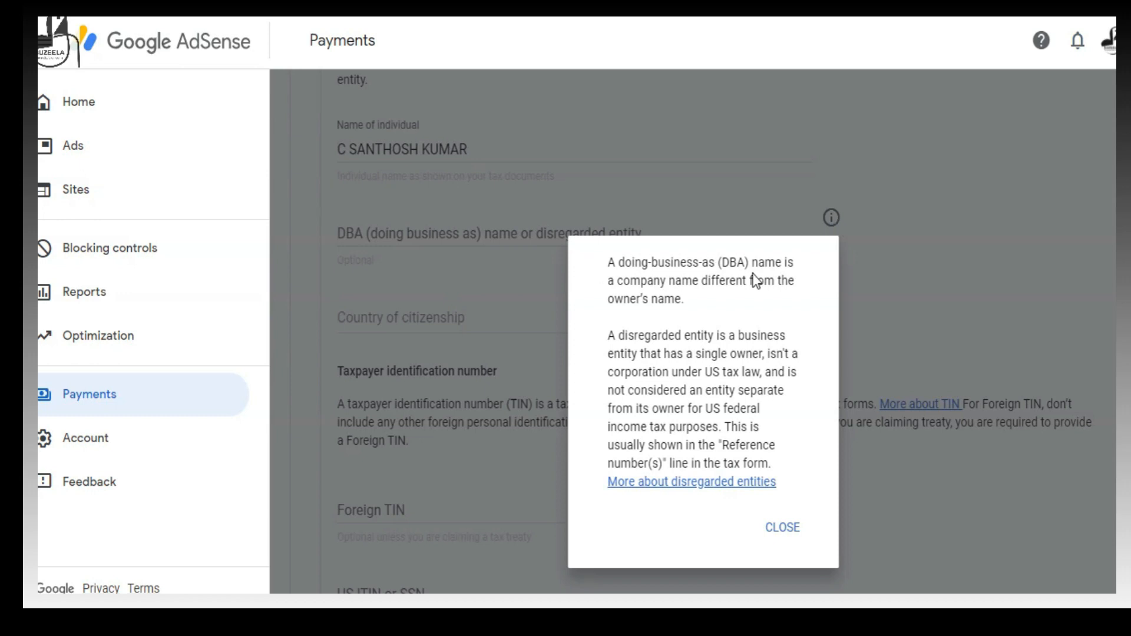
left_click_drag(682, 281, 625, 274)
left_click(682, 303)
left_click_drag(683, 303, 611, 260)
left_click(672, 280)
left_click(788, 530)
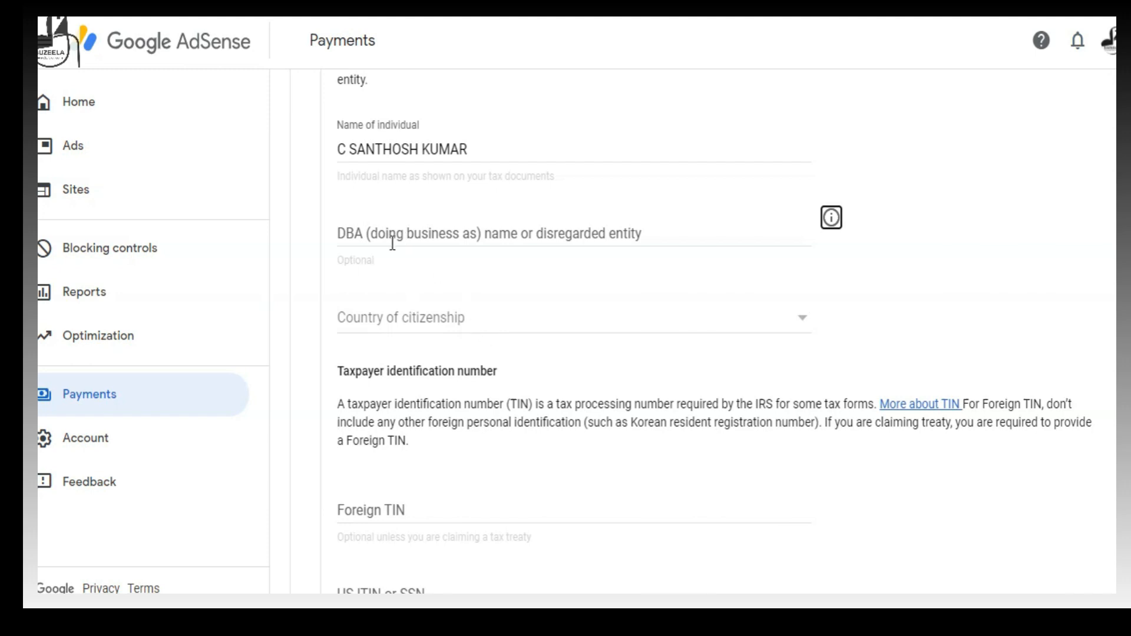
Step: Choose India as the country of citizenship
scroll(412, 289, "down", 2)
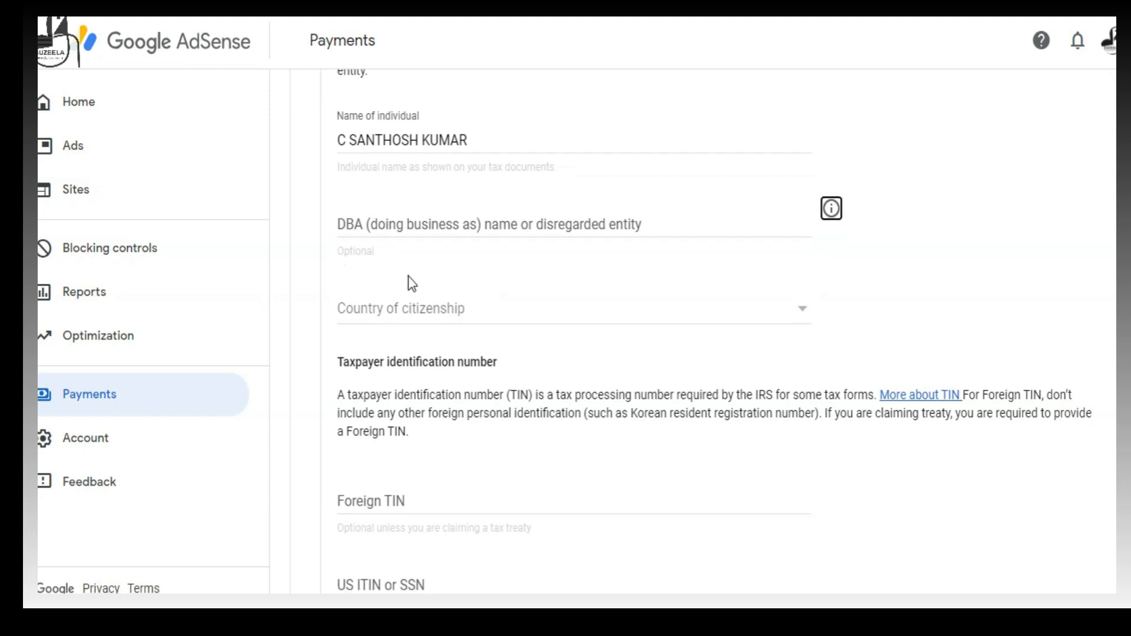
left_click(412, 239)
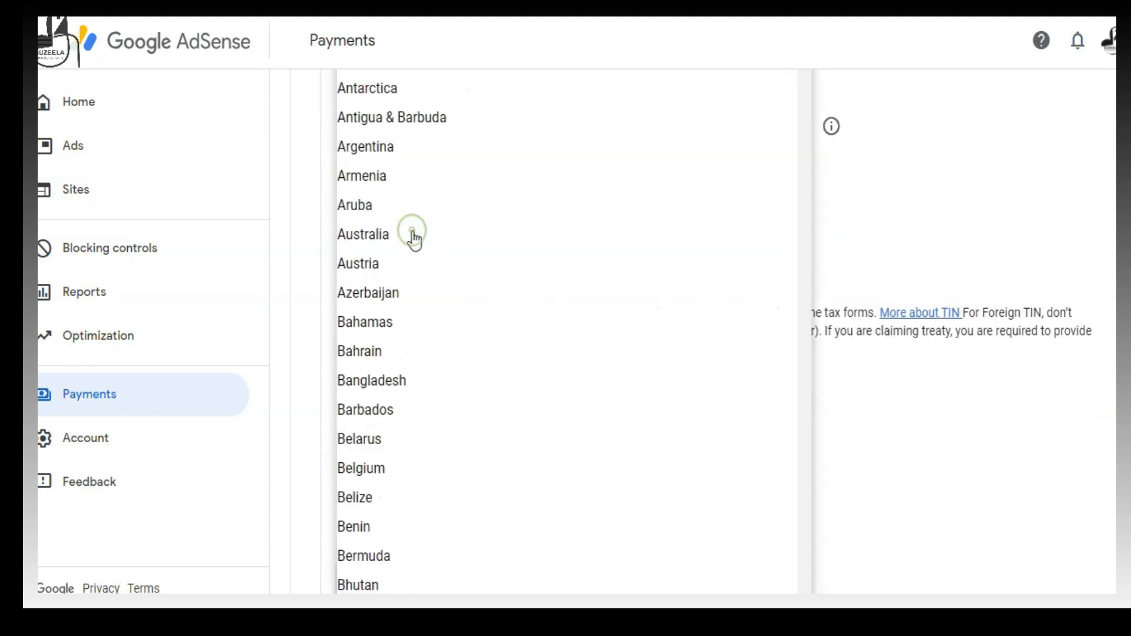
scroll(454, 442, "down", 15)
scroll(442, 459, "up", 6)
left_click(465, 348)
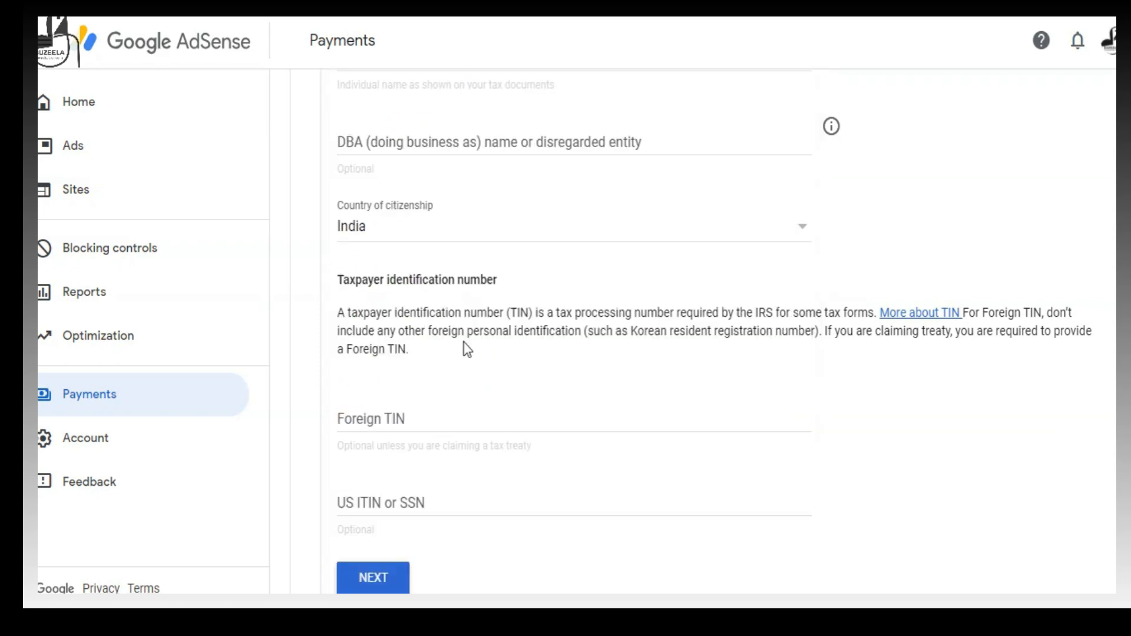
scroll(468, 349, "down", 3)
scroll(467, 349, "up", 5)
Step: Go to the Taxpayer identification number section and select the Foreign TIN field
scroll(366, 342, "down", 3)
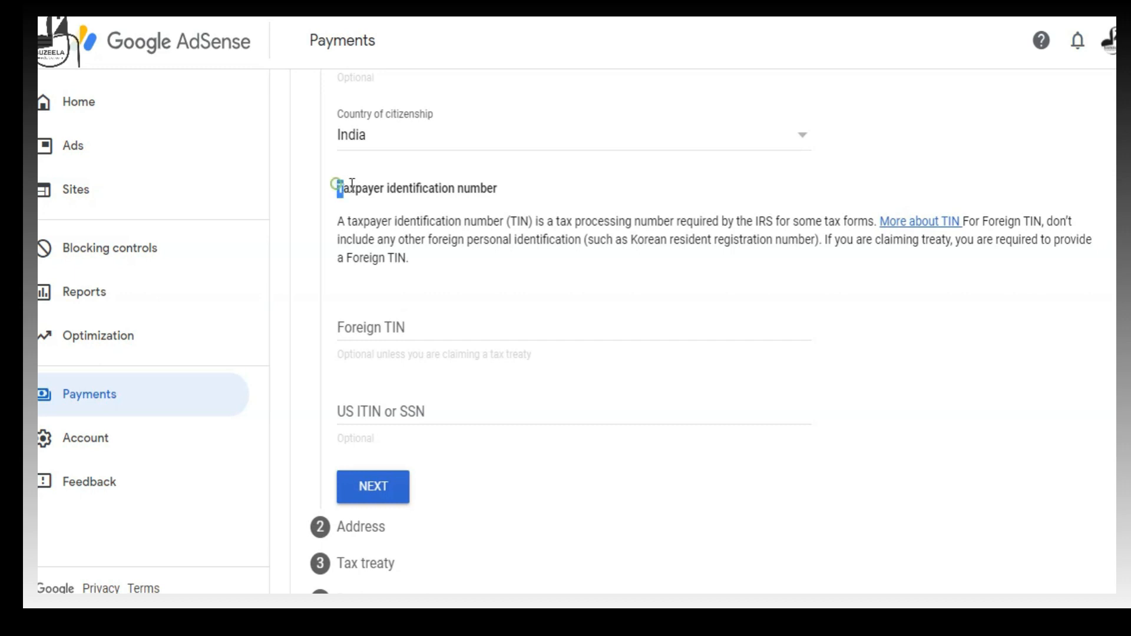
left_click_drag(337, 187, 513, 197)
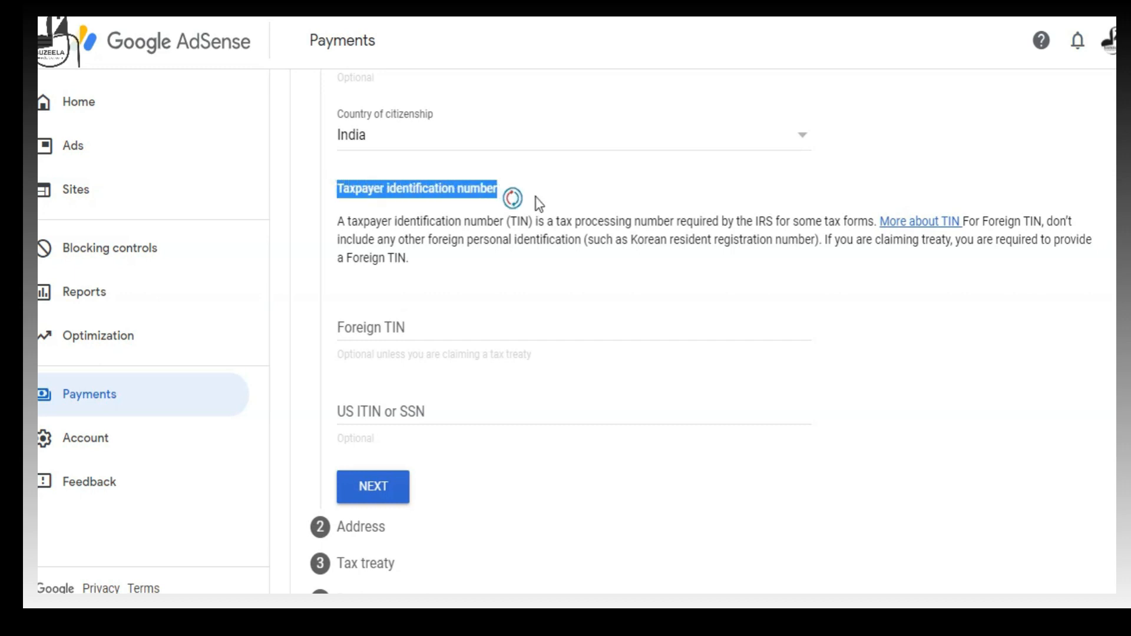
left_click(543, 194)
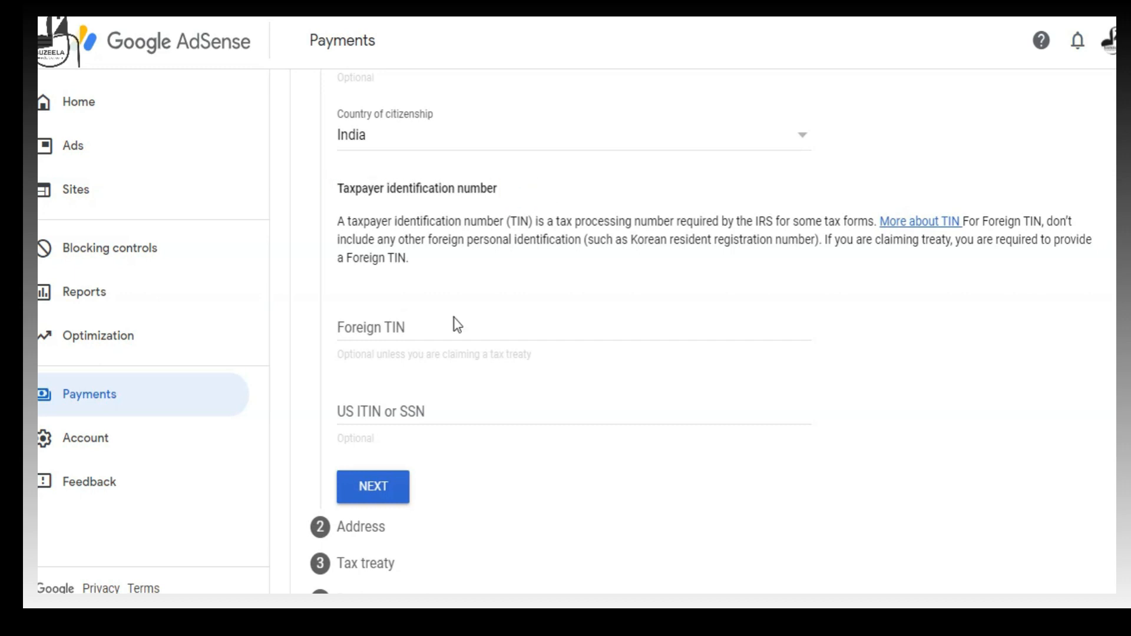
left_click(415, 325)
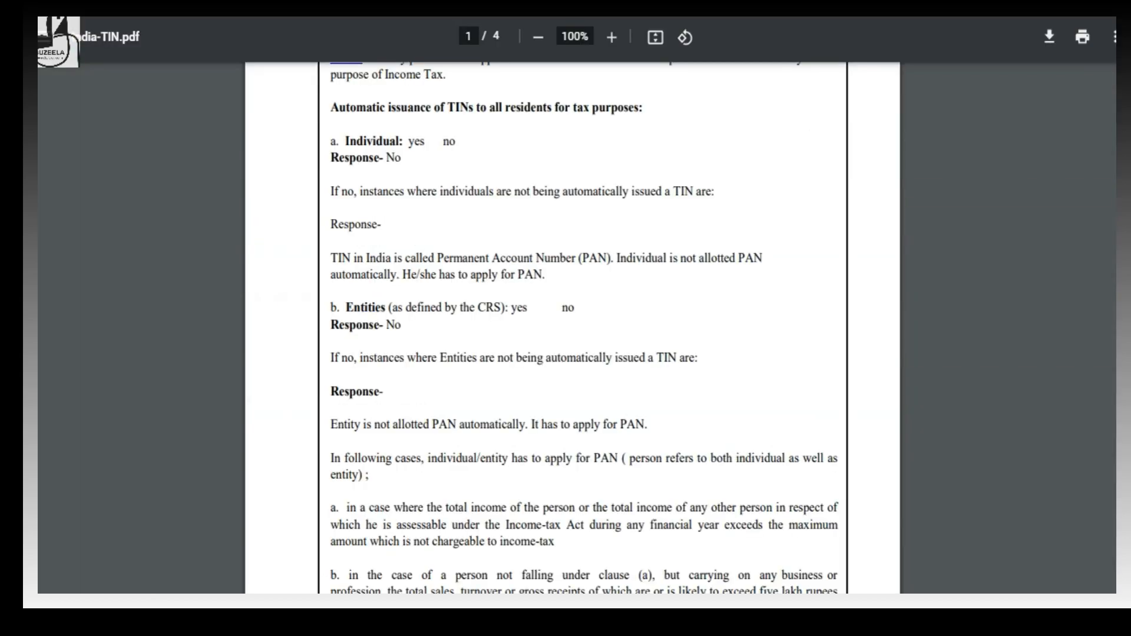
scroll(419, 191, "up", 7)
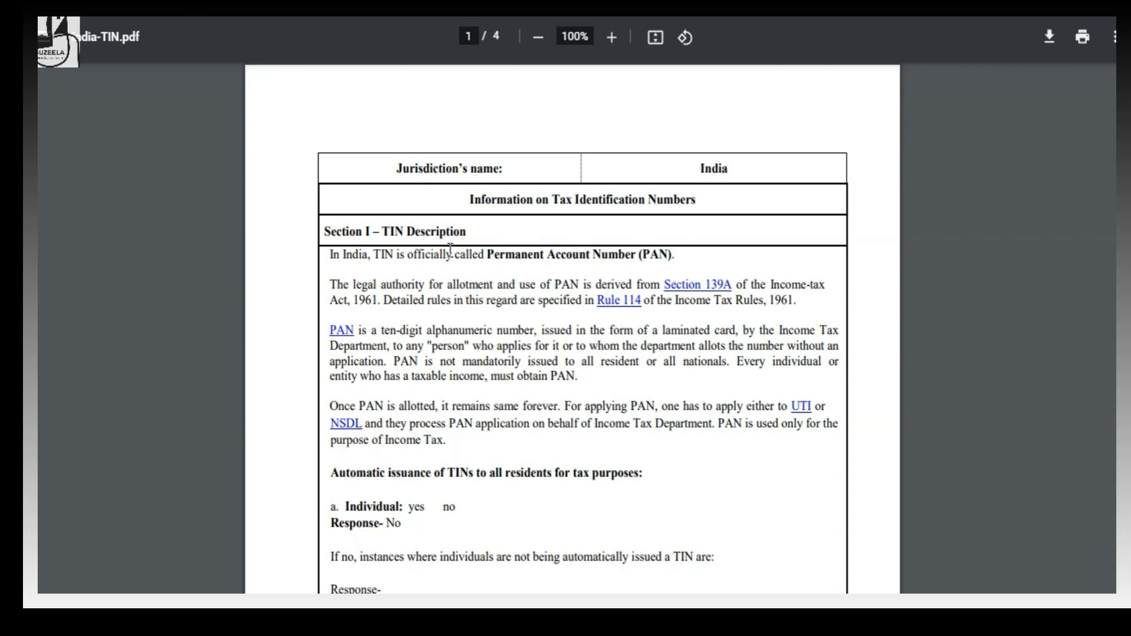
Step: Highlight the India-TIN.pdf lines stating India's TIN is the ten-digit alphanumeric PAN
scroll(450, 224, "down", 2)
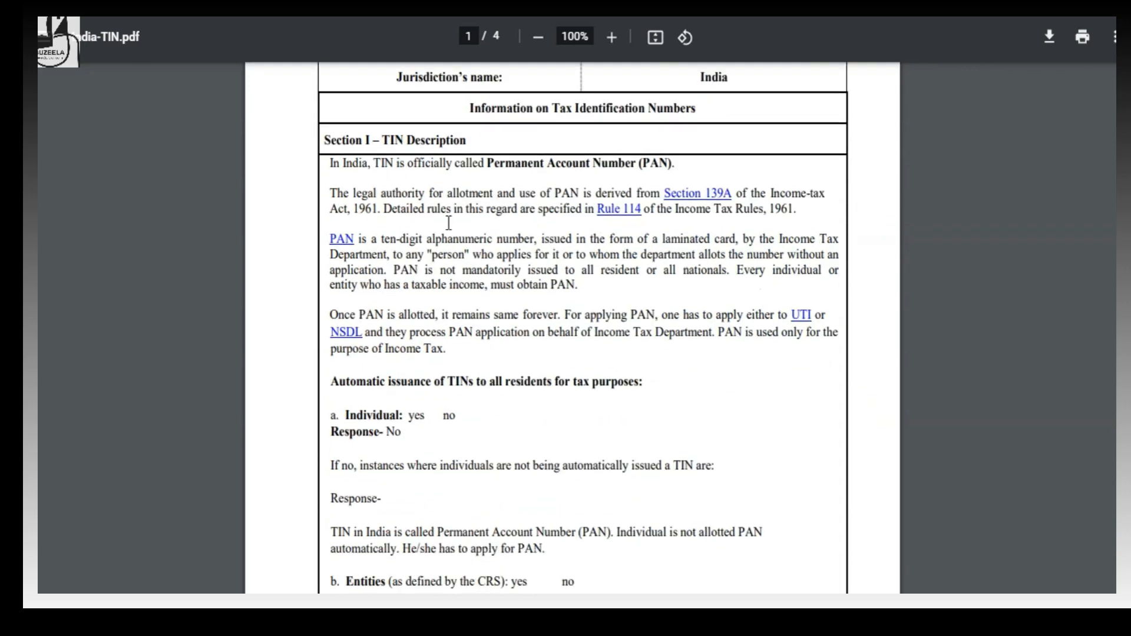
mouse_move(327, 163)
left_mouse_down()
mouse_move(688, 163)
mouse_move(660, 196)
mouse_move(324, 158)
left_mouse_up()
left_click(688, 165)
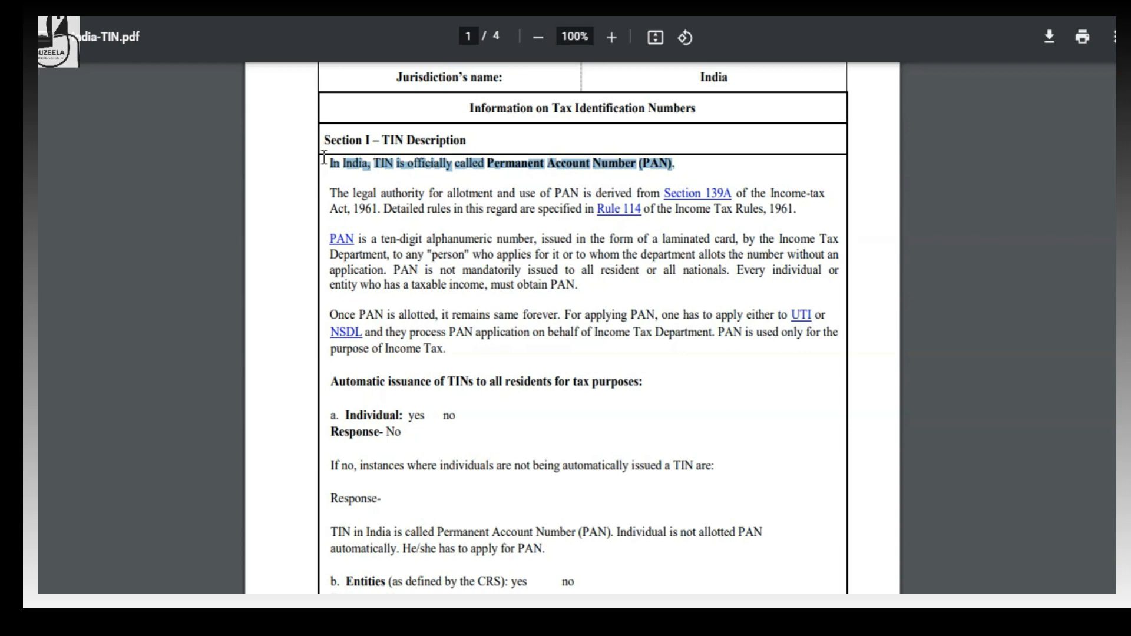
left_click(454, 260)
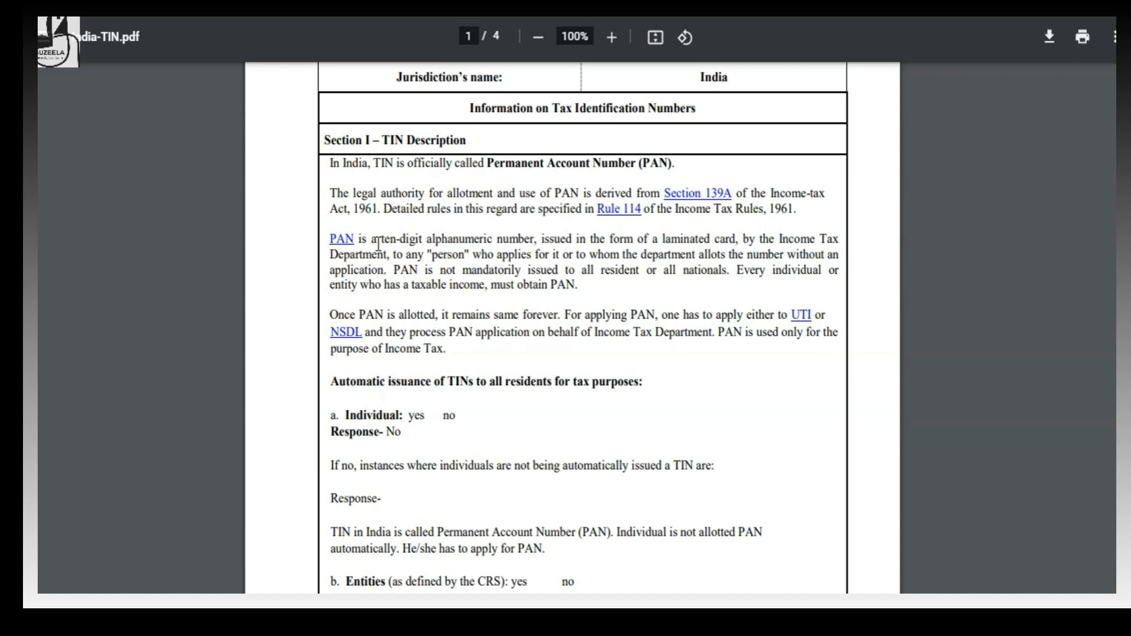
left_click_drag(373, 241, 536, 247)
left_click(580, 264)
left_click_drag(532, 163, 355, 166)
left_click(480, 290)
Step: Scroll through the rest of the India TIN document before returning to AdSense
scroll(515, 298, "down", 4)
scroll(585, 279, "up", 3)
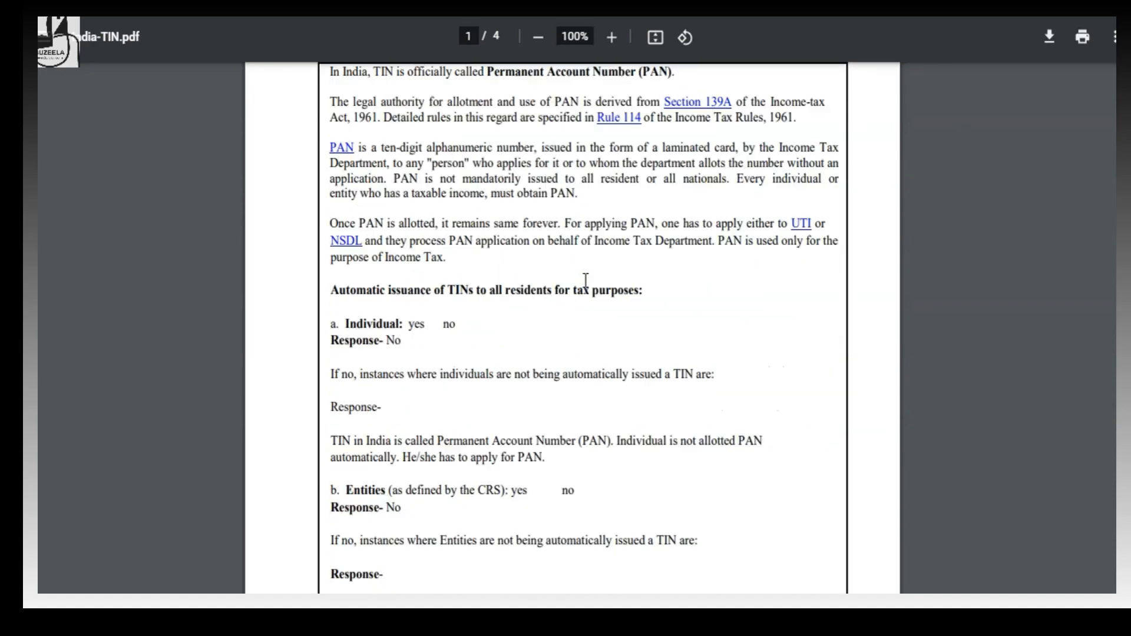
scroll(513, 354, "down", 5)
scroll(576, 321, "up", 5)
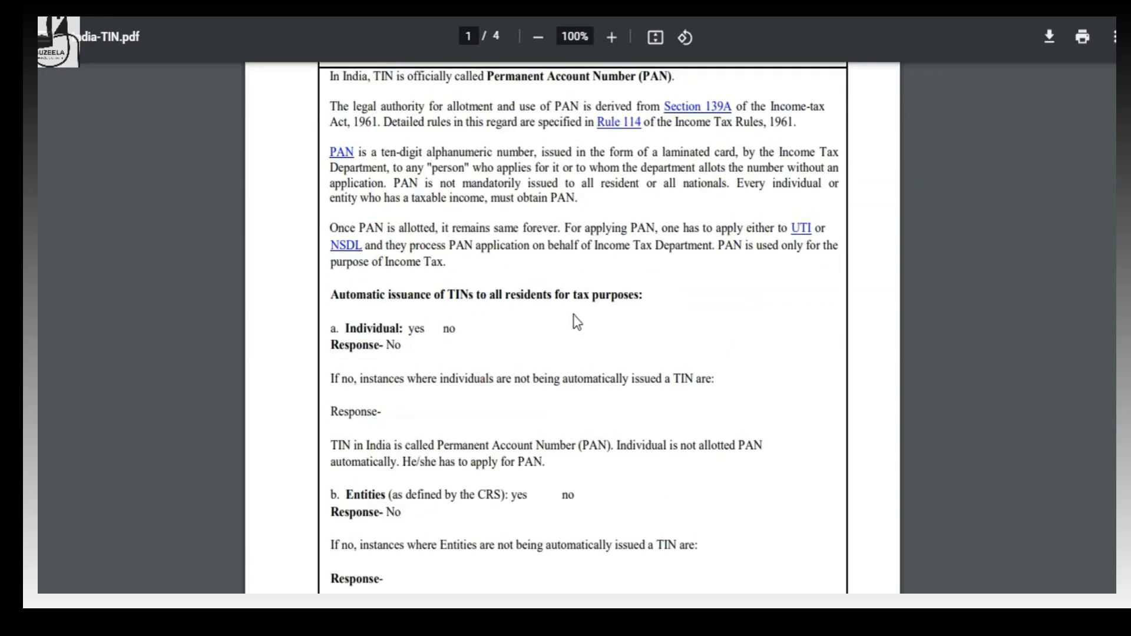
scroll(577, 322, "up", 4)
scroll(589, 326, "down", 6)
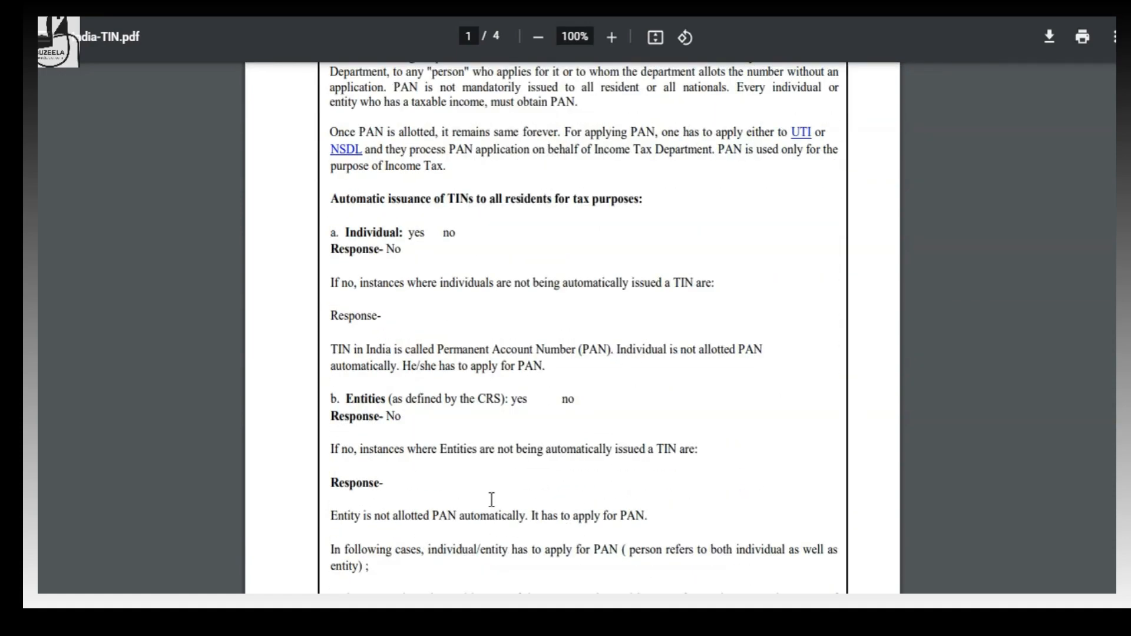
scroll(606, 296, "down", 2)
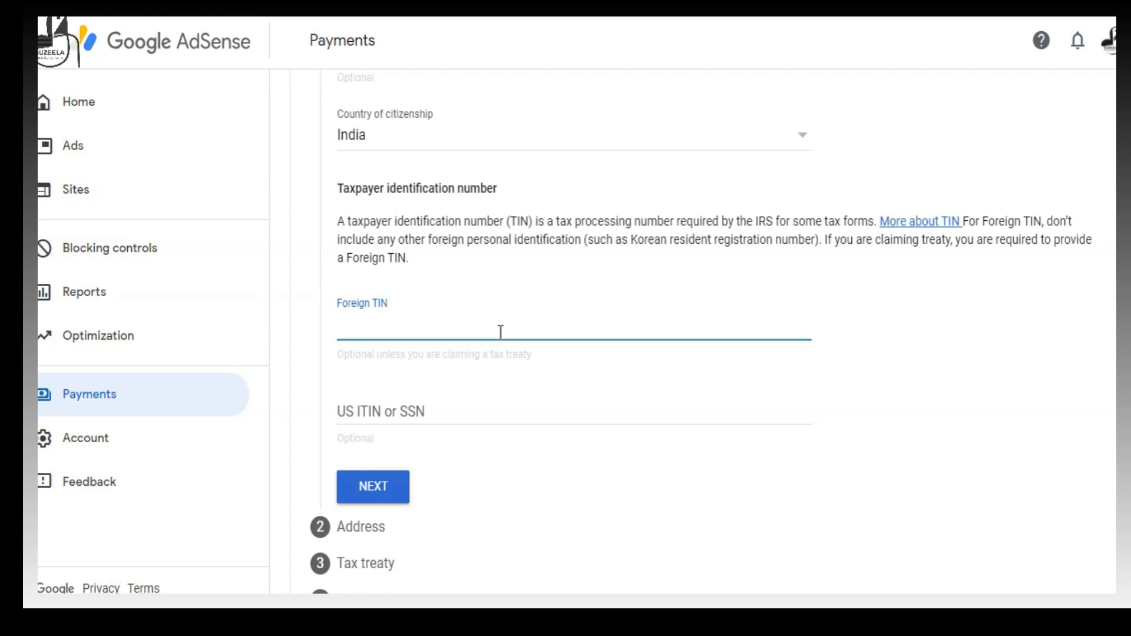
Step: Finish the Tax identity step with the PAN as Foreign TIN and advance to Address
scroll(501, 333, "down", 2)
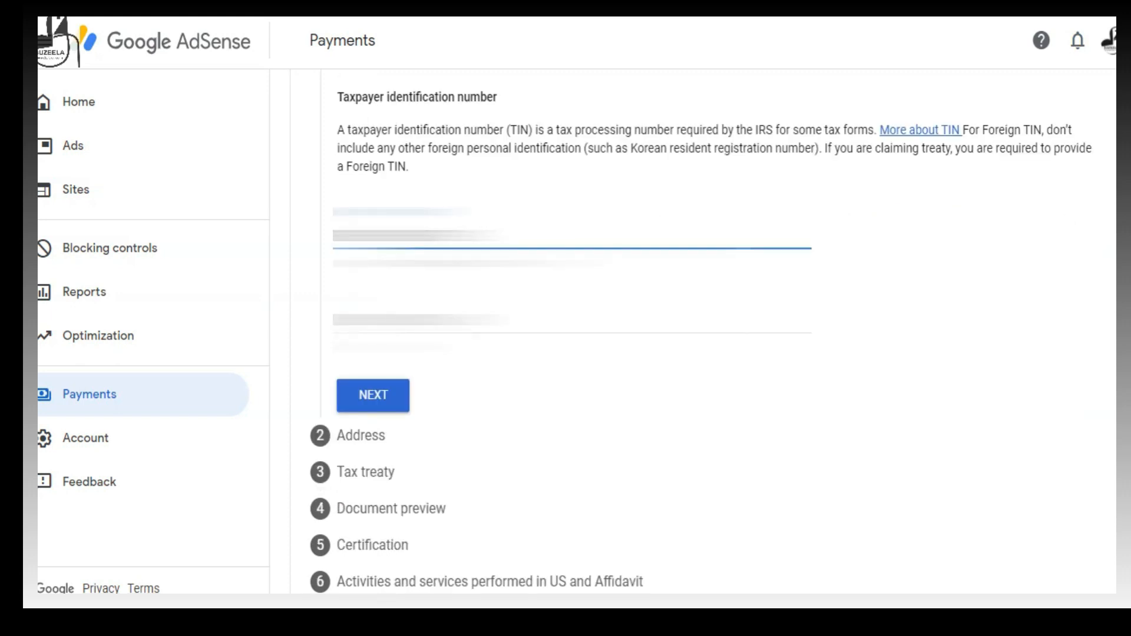
scroll(619, 408, "up", 3)
scroll(619, 407, "down", 3)
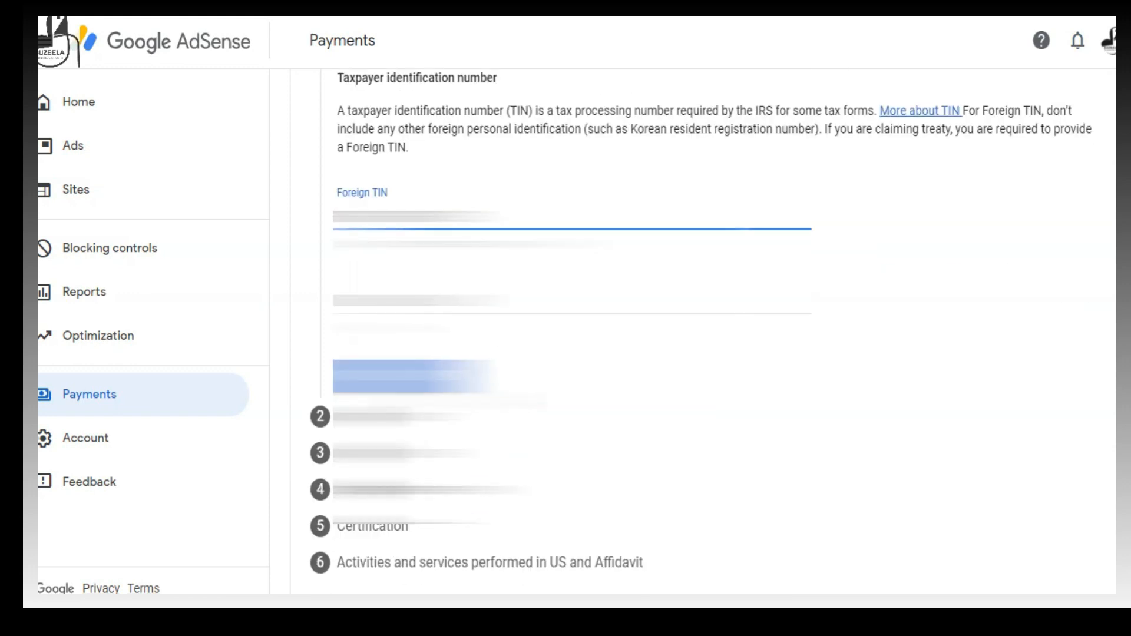
left_click(380, 377)
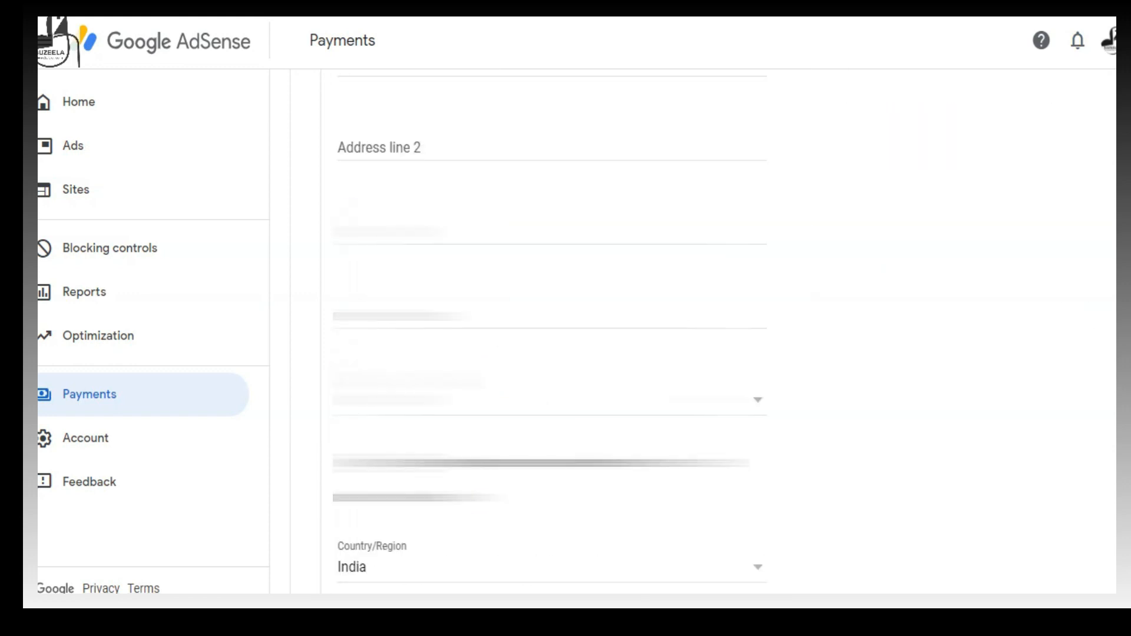
Step: Fill in the permanent residence address and mark the mailing address as the same
scroll(693, 332, "up", 4)
scroll(693, 332, "down", 3)
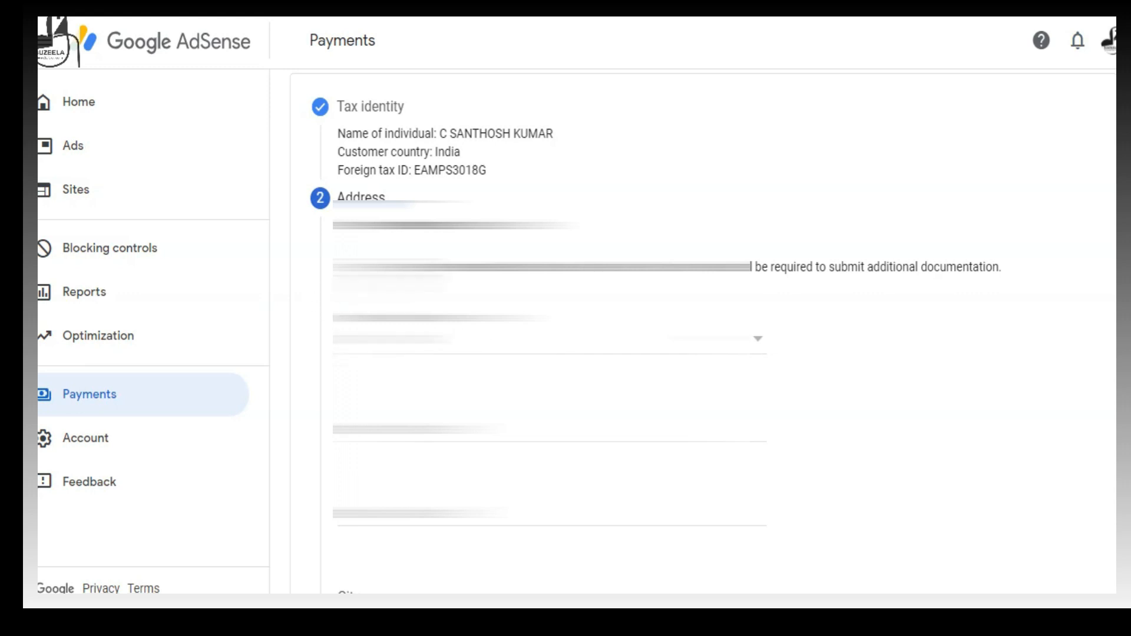
scroll(366, 268, "down", 3)
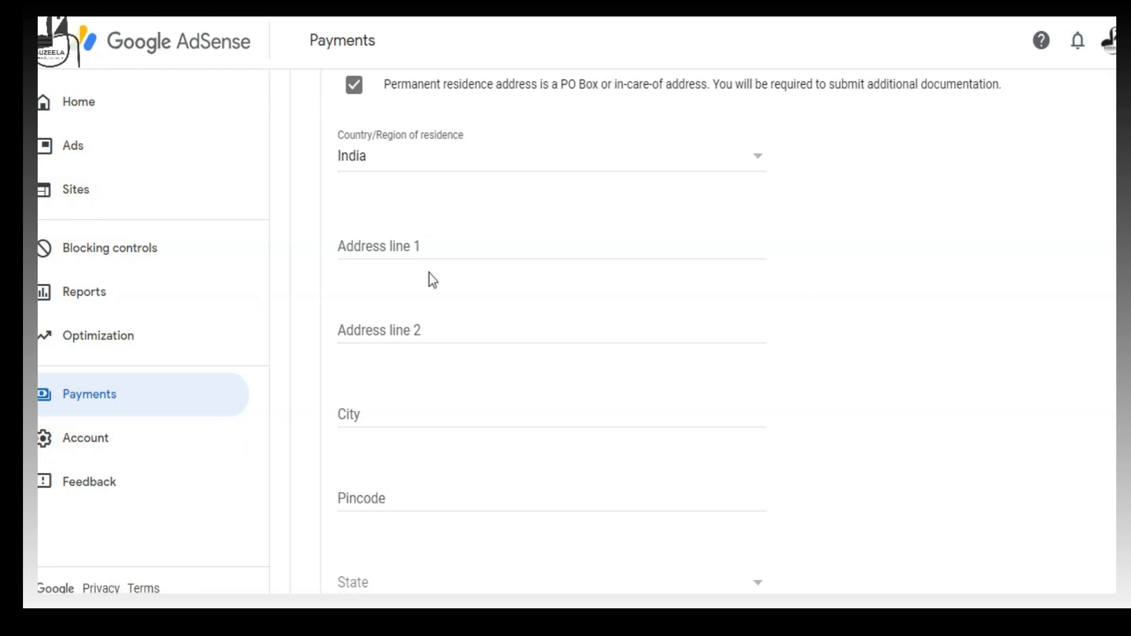
scroll(446, 403, "down", 9)
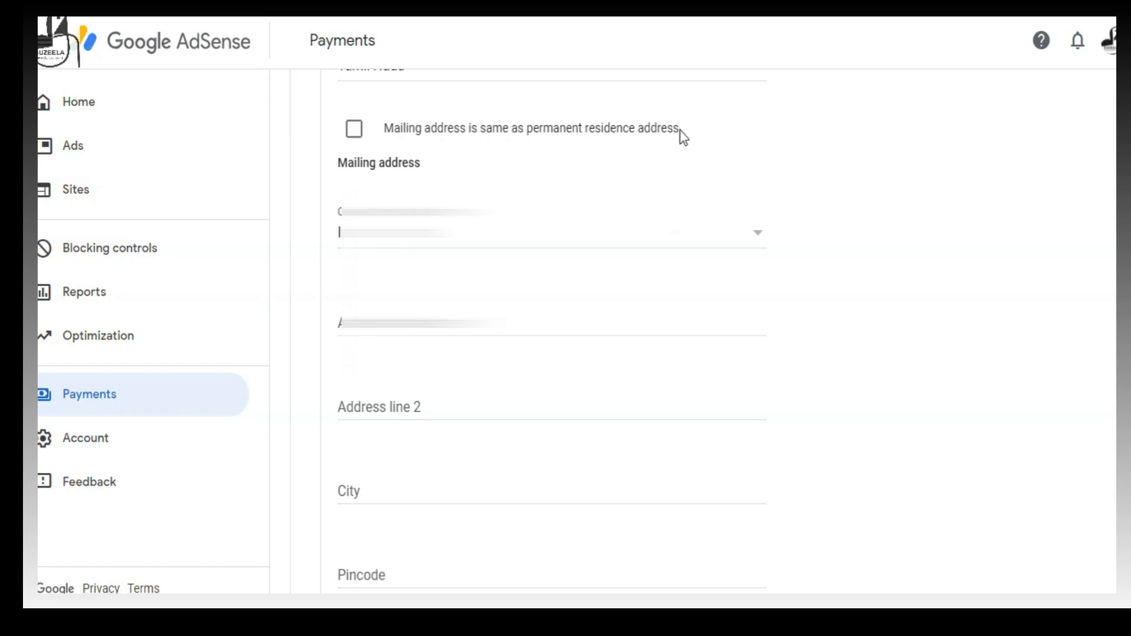
left_click(354, 129)
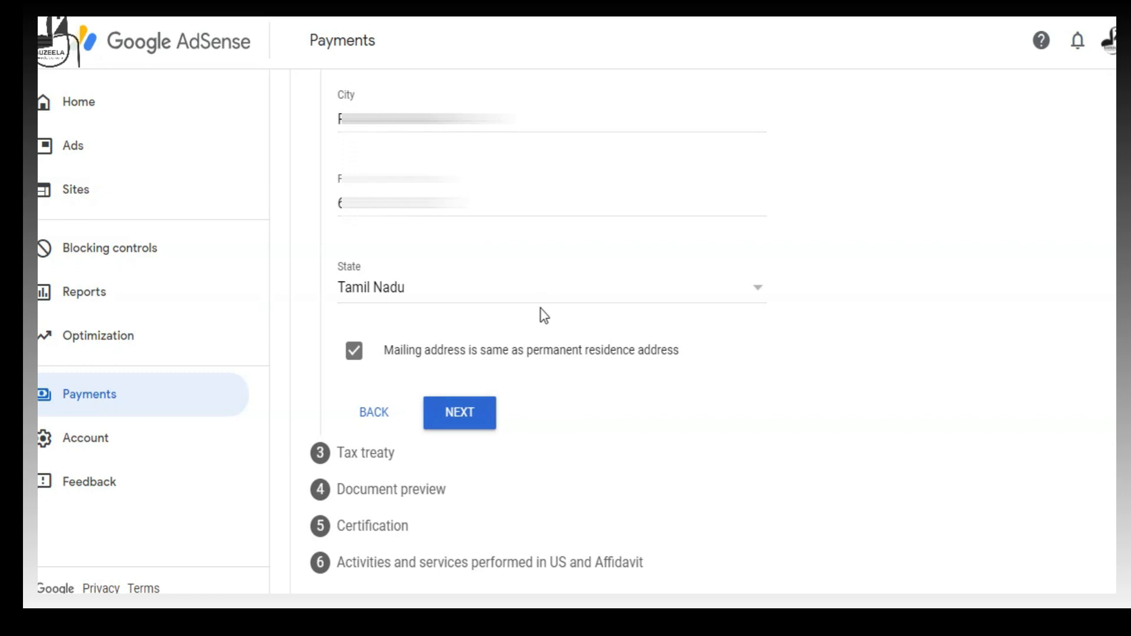
Step: Open the Tax treaty step and answer Yes to claiming a reduced withholding rate
left_click(464, 416)
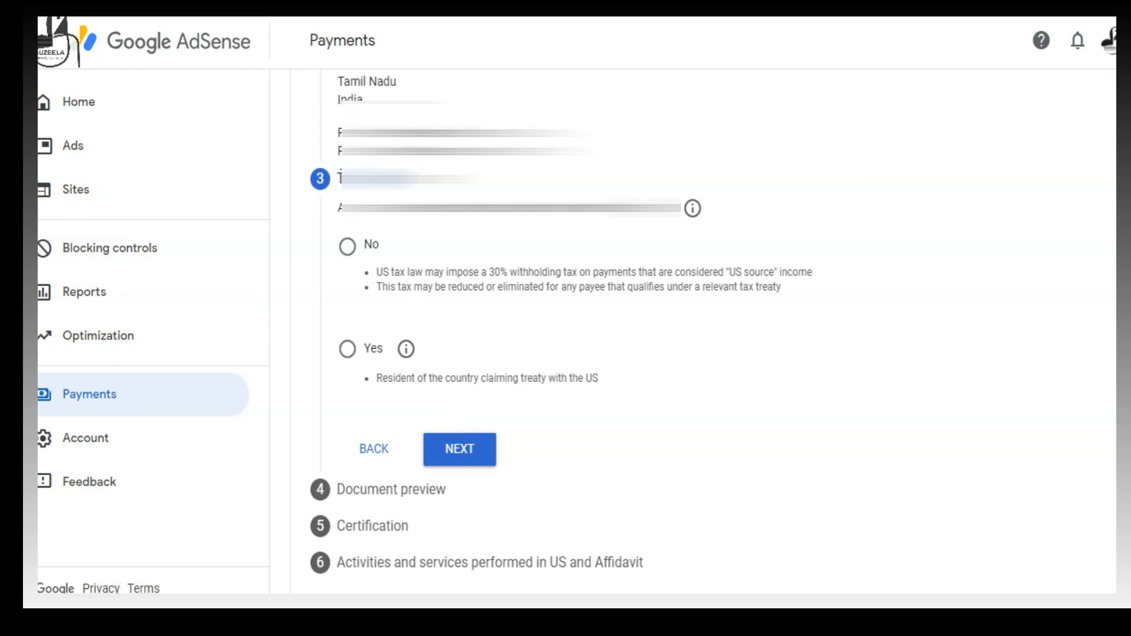
left_click(419, 231)
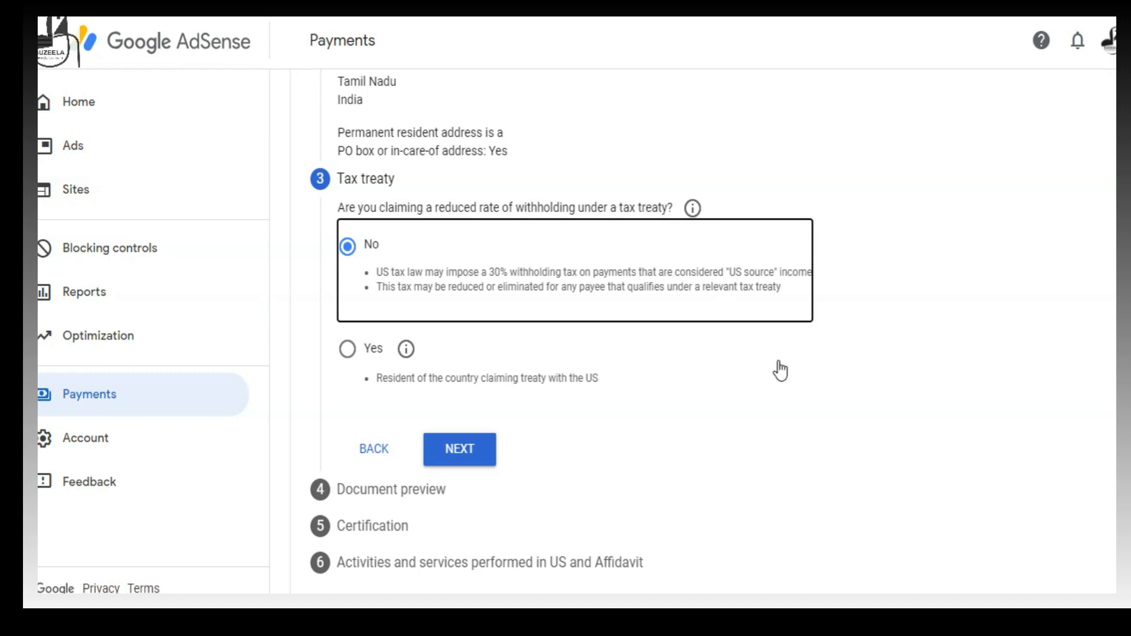
left_click(347, 349)
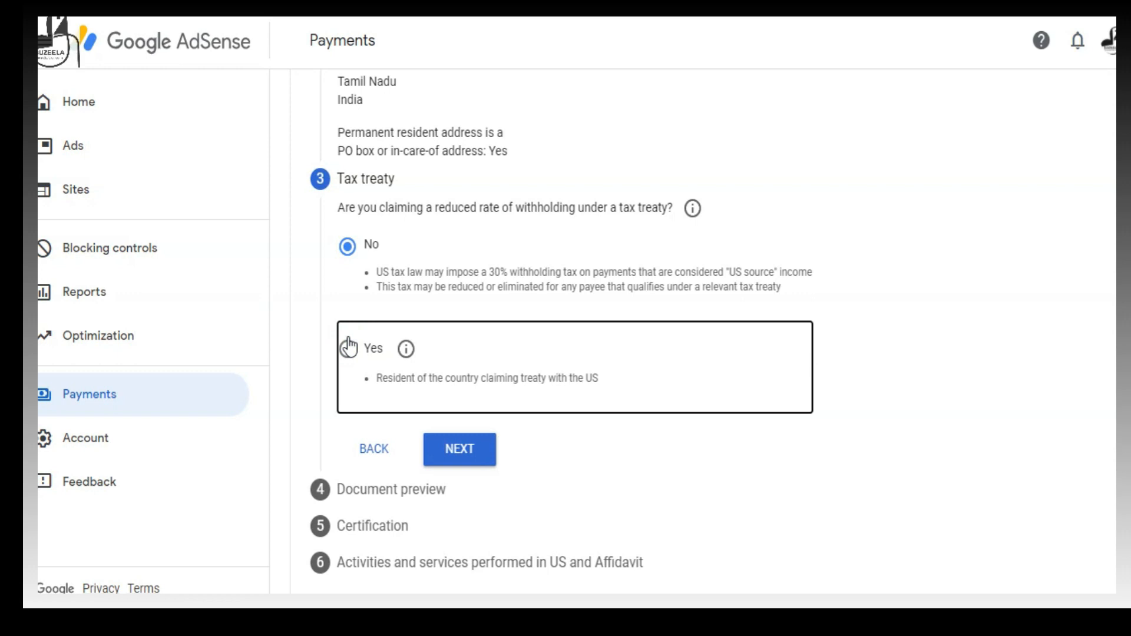
left_click(349, 348)
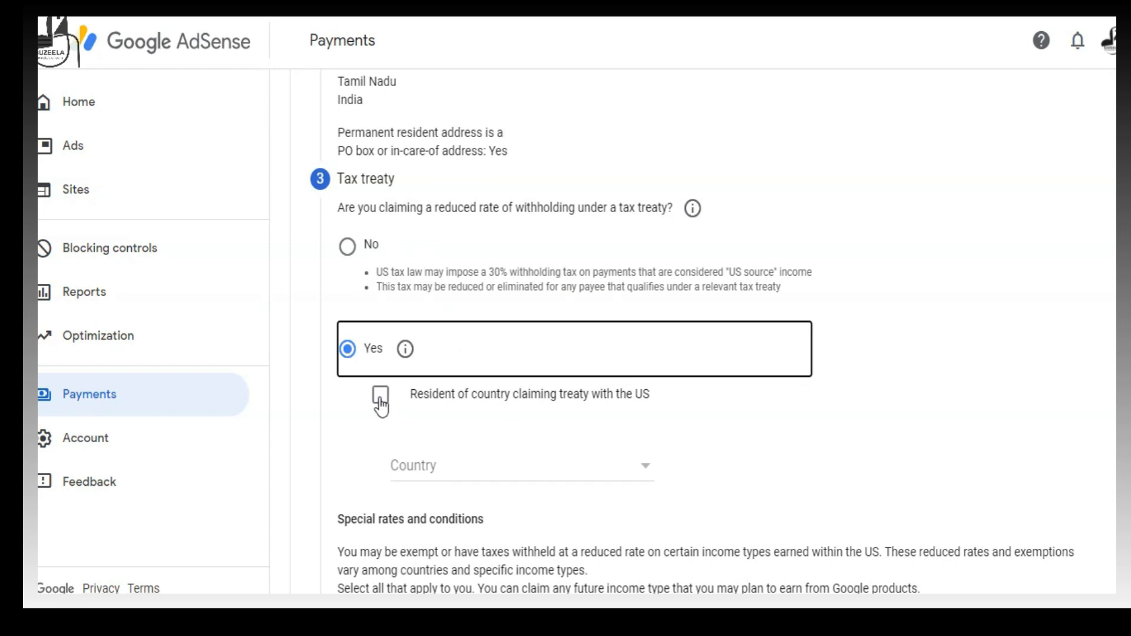
Step: Confirm residence in a treaty country and select India
left_click(380, 401)
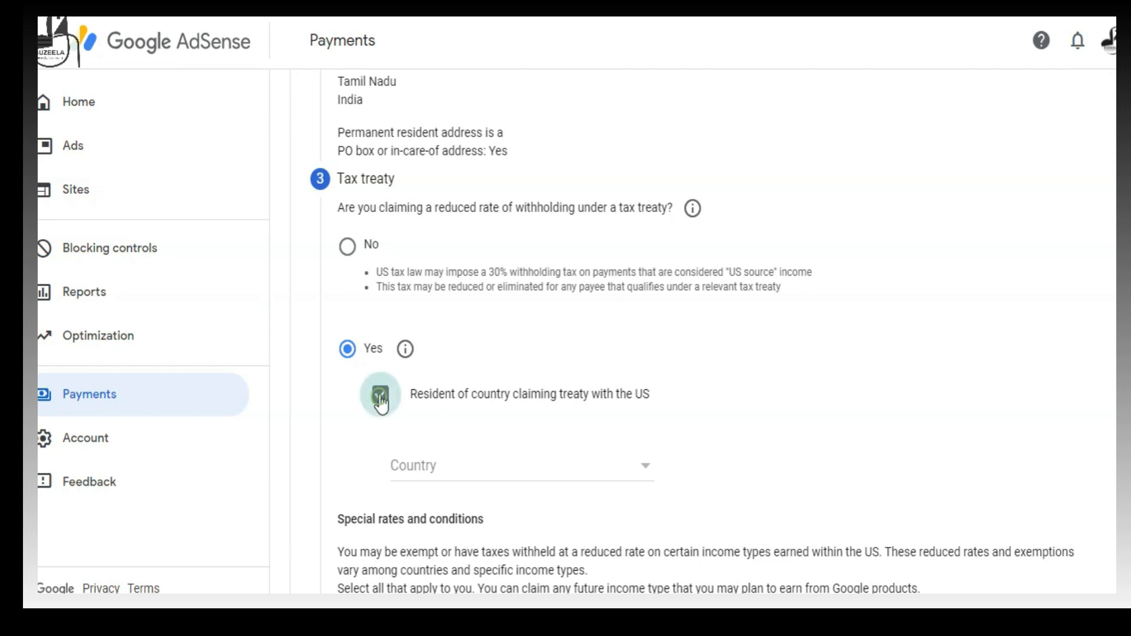
left_click(545, 466)
scroll(535, 457, "down", 5)
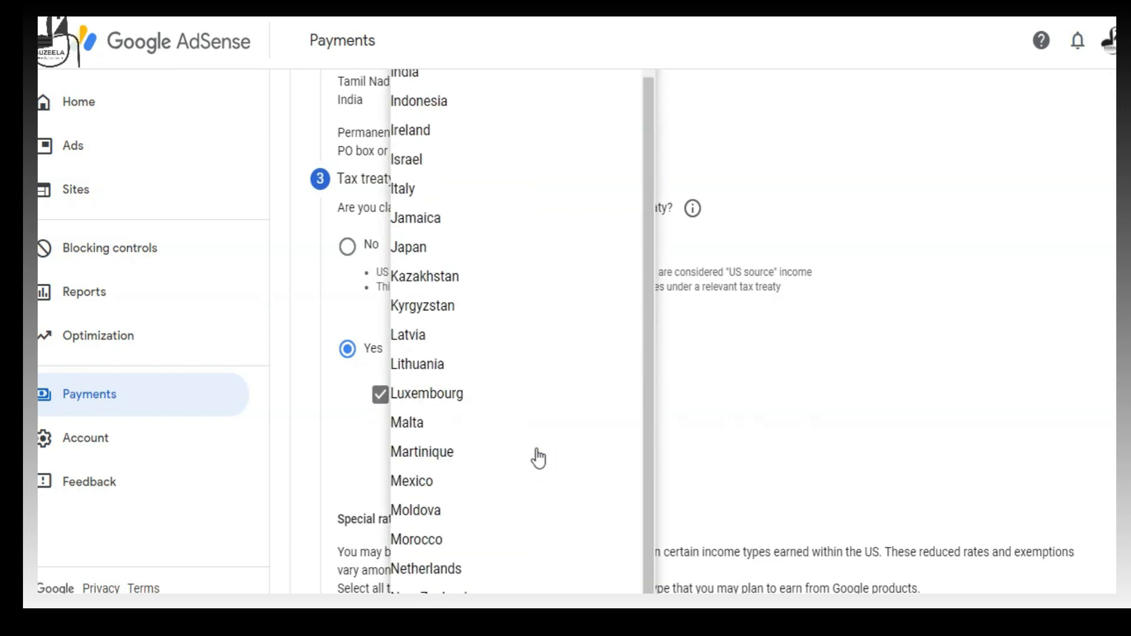
left_click(689, 444)
scroll(690, 444, "down", 5)
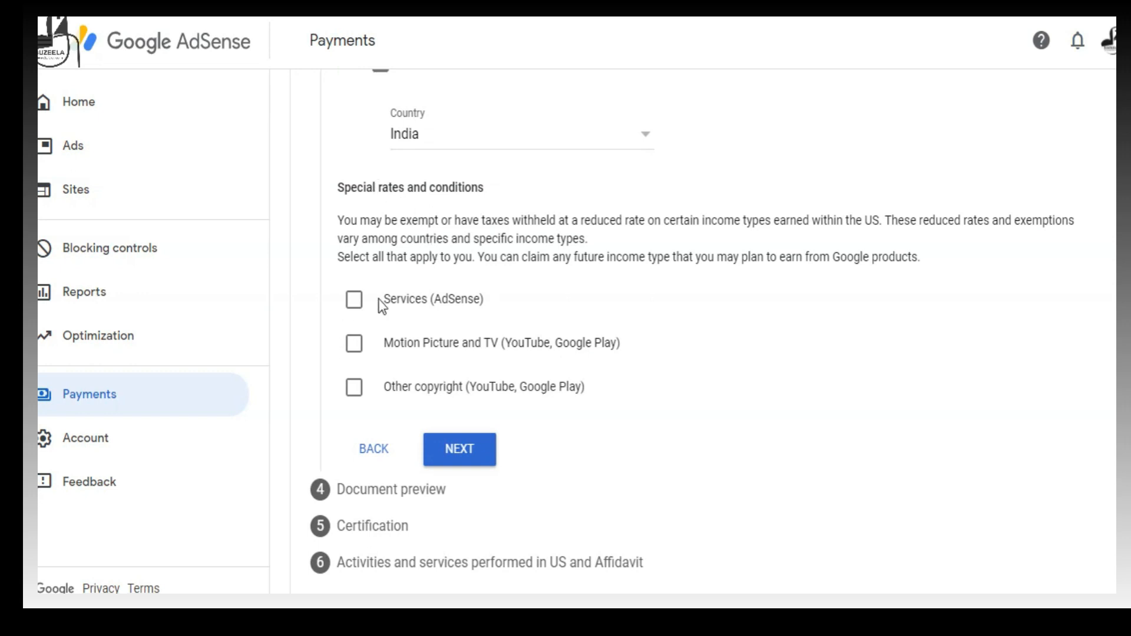
Step: Claim Services (AdSense) income under Article 7 paragraph 1 at 0%, confirming the reason
left_click(355, 301)
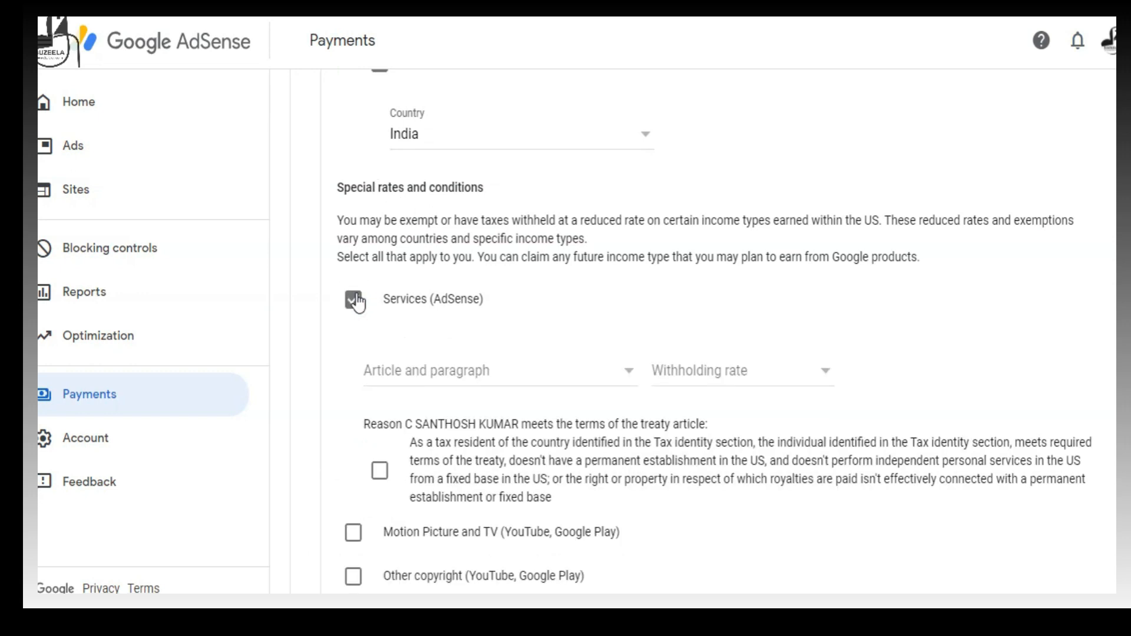
left_click(505, 368)
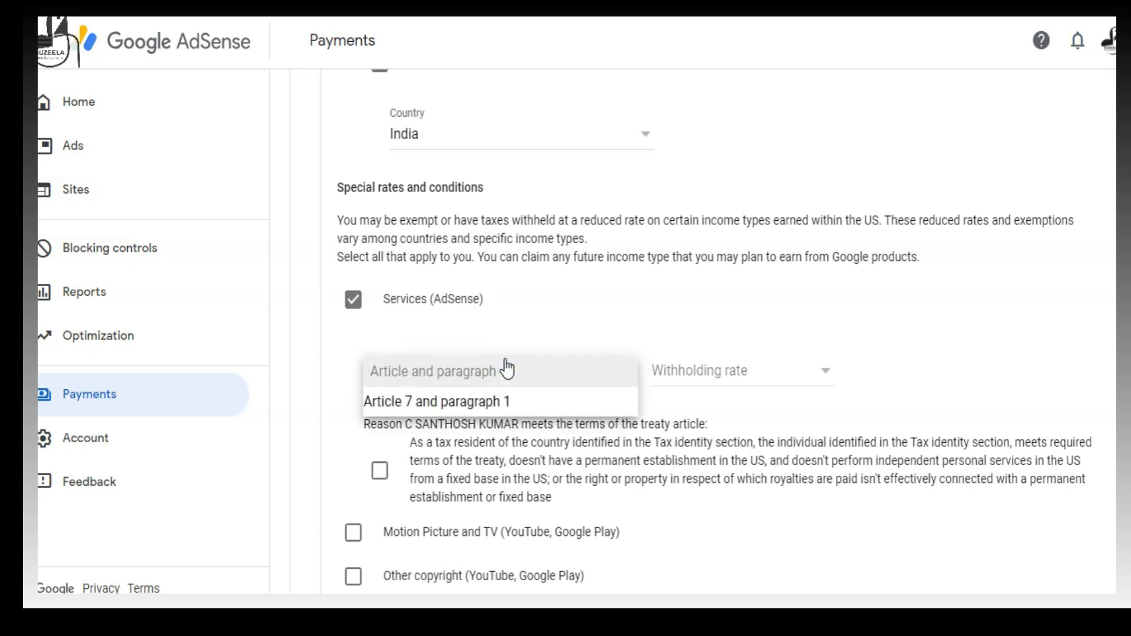
left_click(508, 406)
left_click(724, 374)
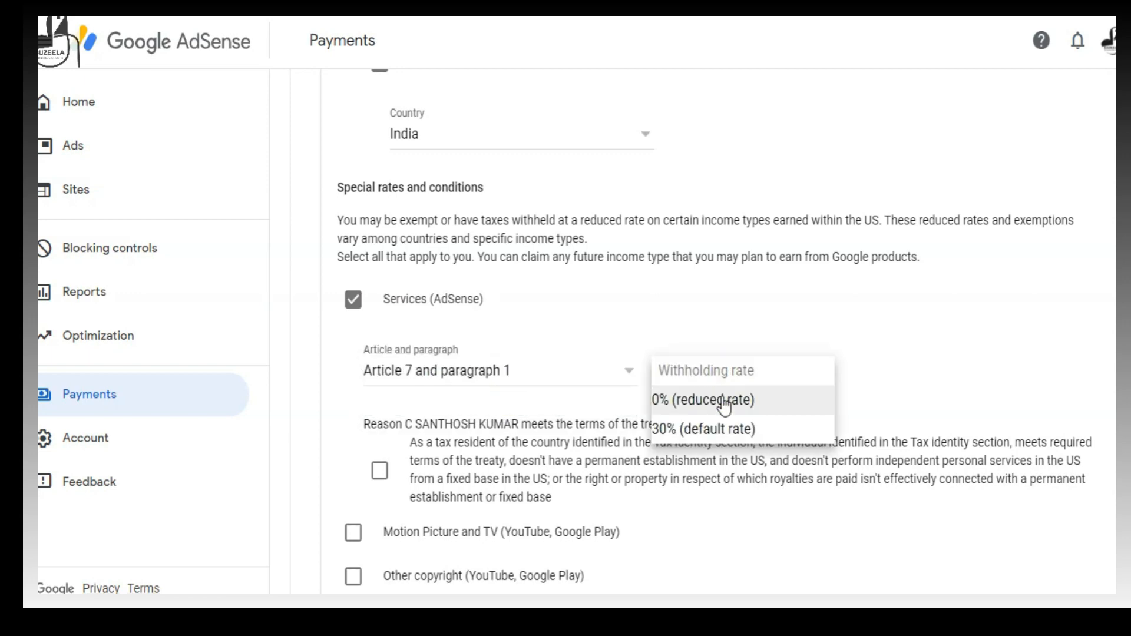
left_click(725, 402)
scroll(614, 357, "down", 3)
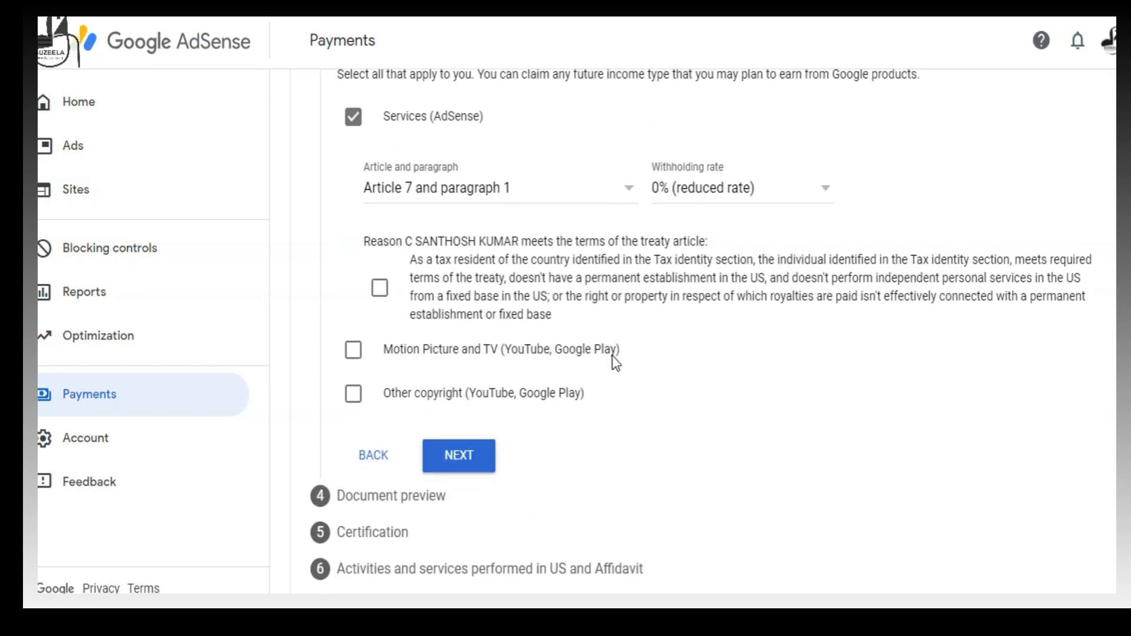
left_click(380, 289)
Step: Claim Motion Picture and TV income under Article 12 paragraph 2A II at 15%, confirming the reason
left_click(354, 353)
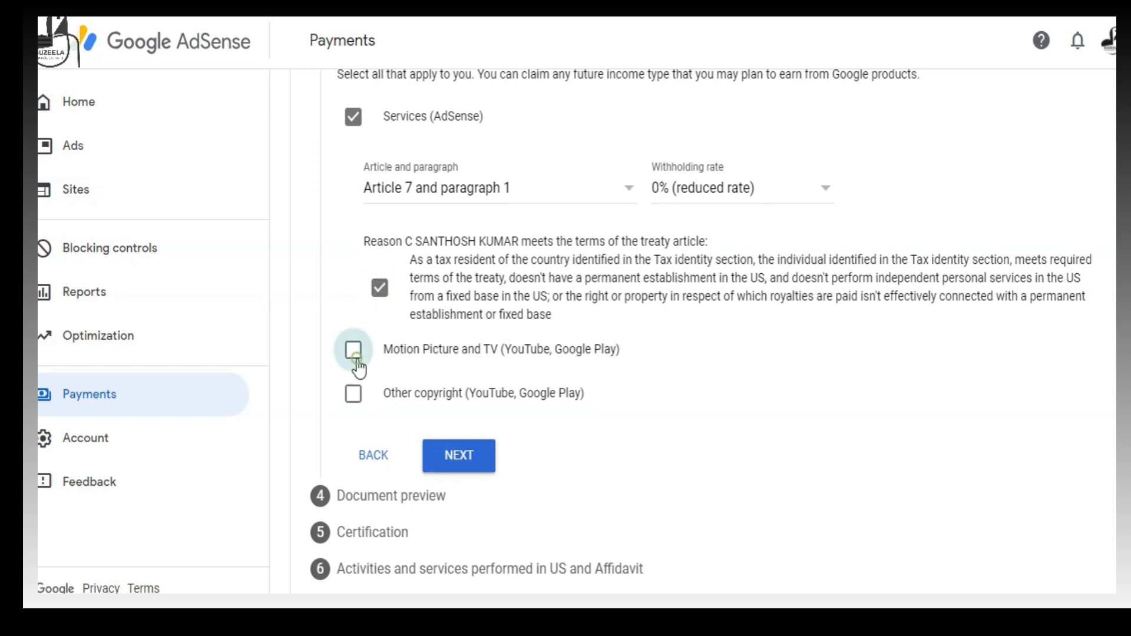
scroll(495, 294, "down", 3)
left_click(489, 251)
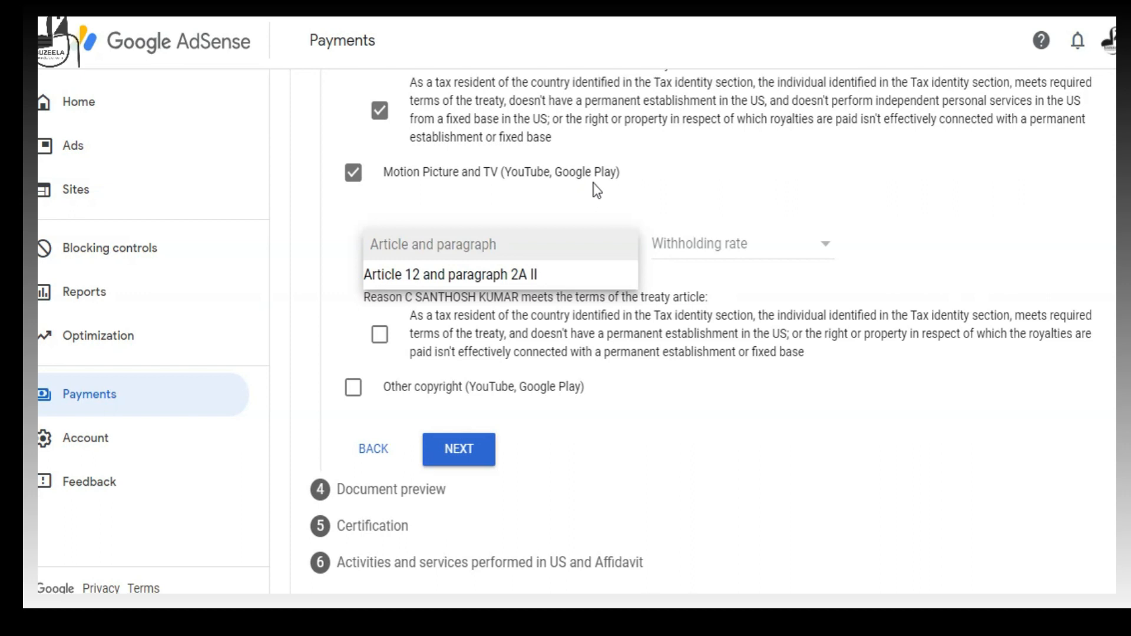
left_click(495, 276)
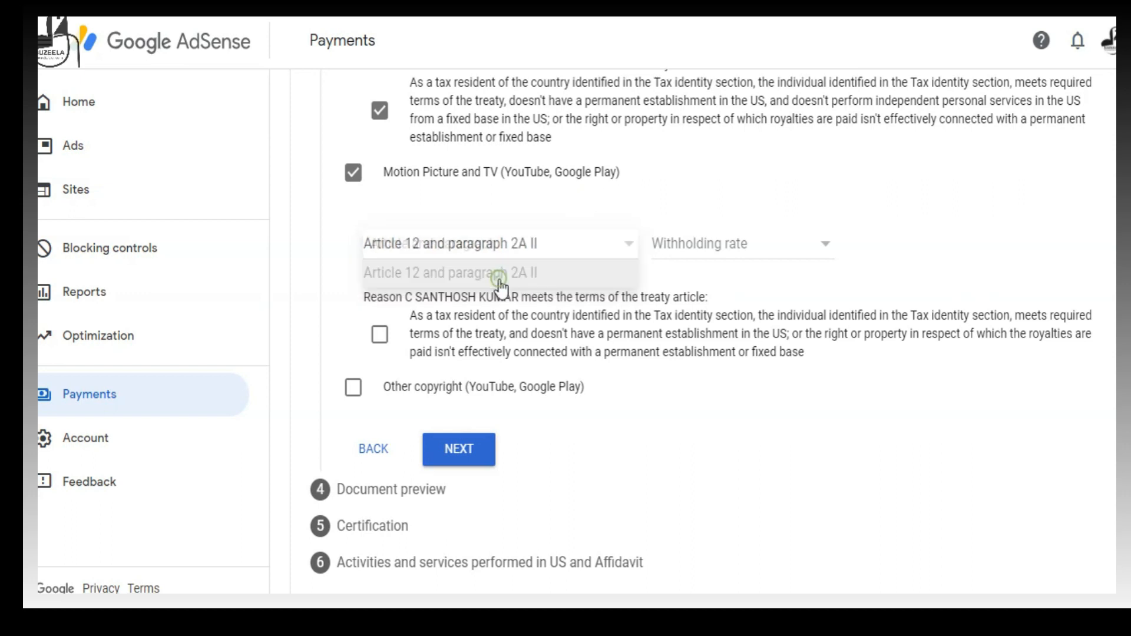
left_click(702, 244)
left_click(725, 285)
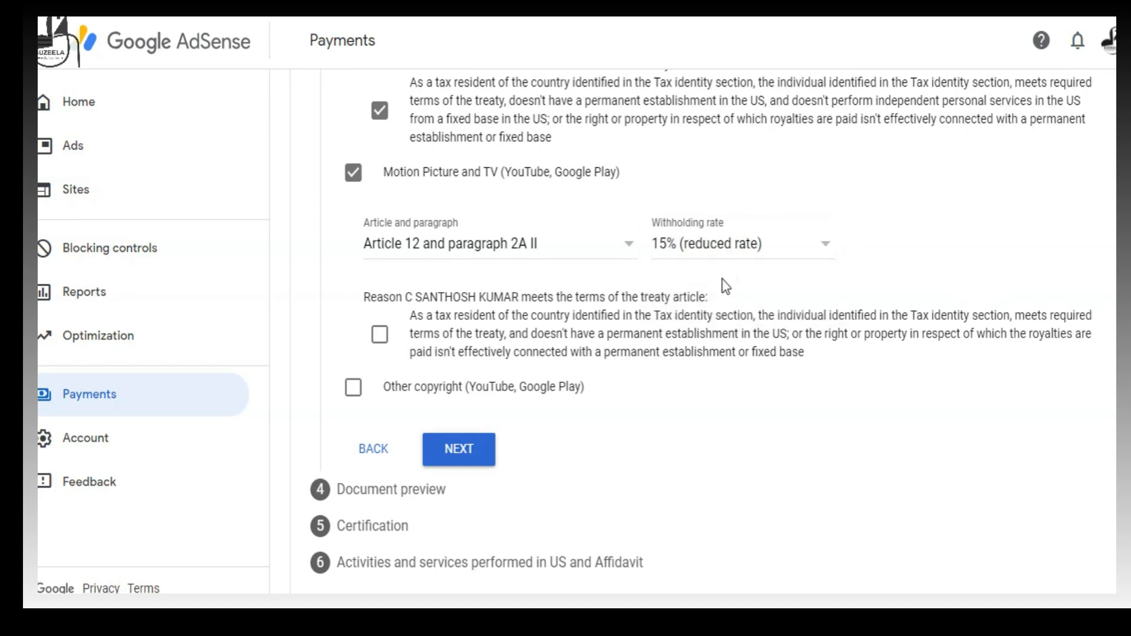
left_click(380, 335)
Step: Claim Other copyright income under Article 12 paragraph 2A II at 15%, confirming the reason
left_click(352, 389)
scroll(520, 406, "down", 3)
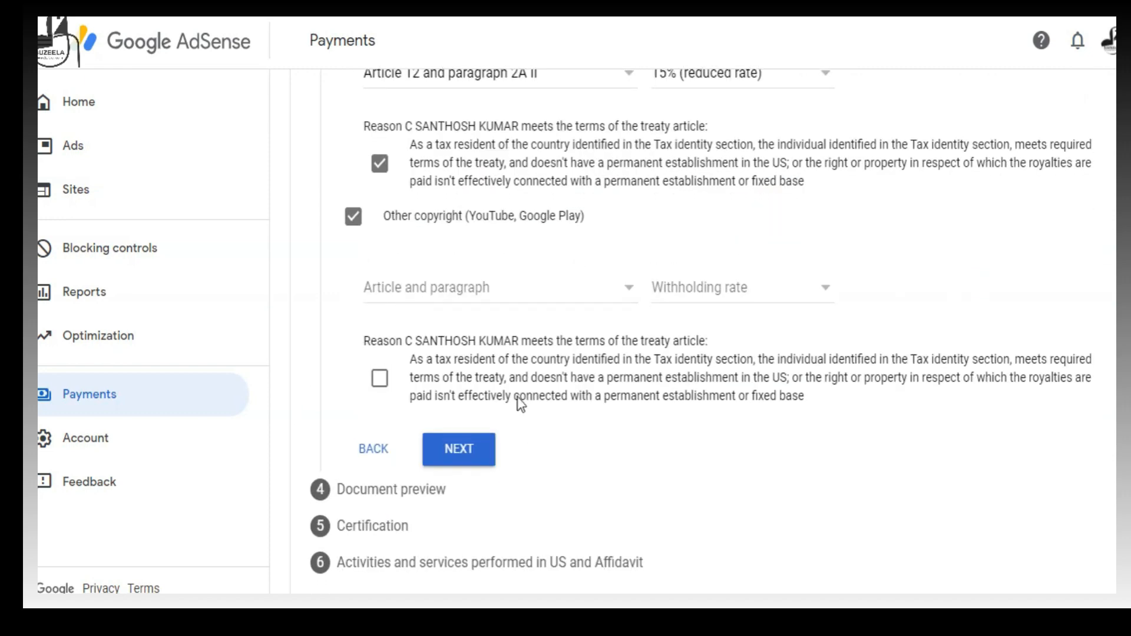
left_click(495, 287)
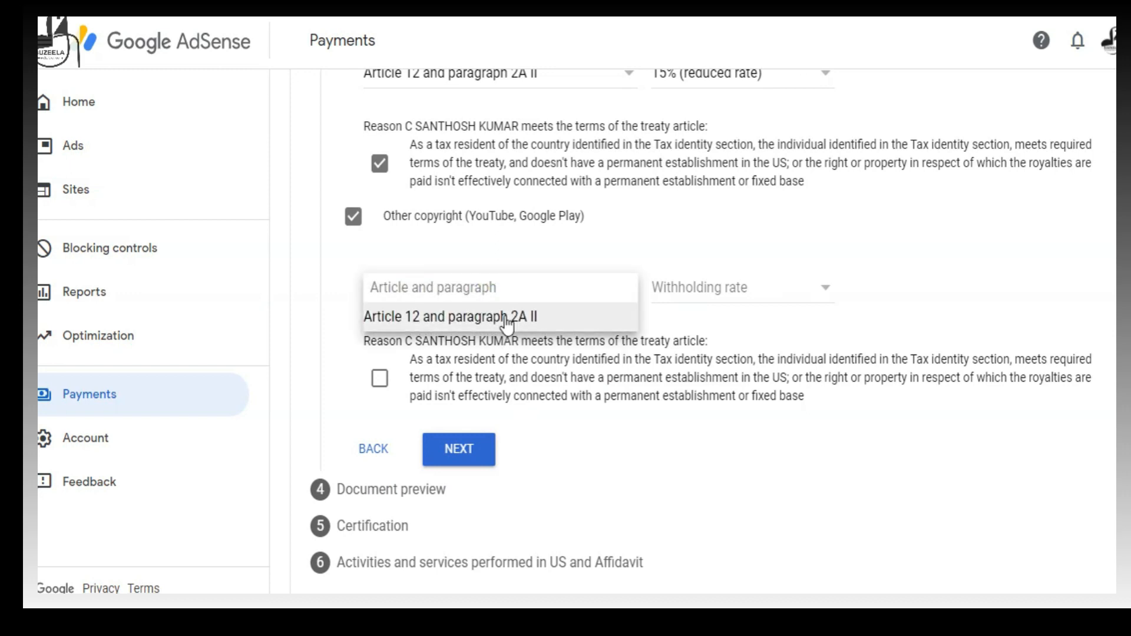
left_click(505, 315)
left_click(747, 286)
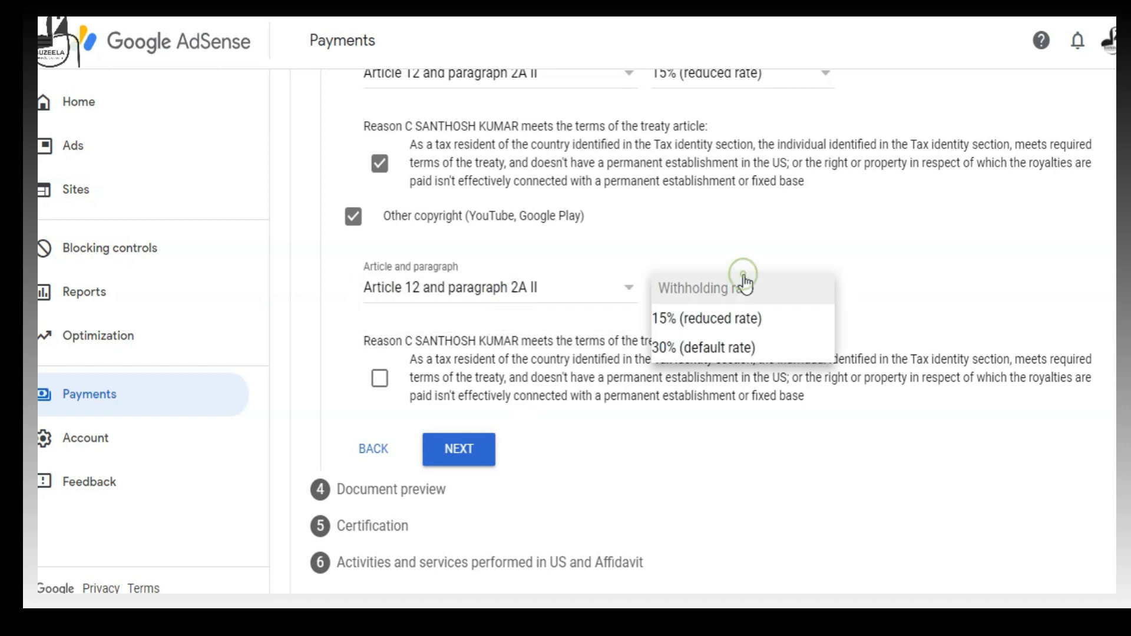
left_click(740, 320)
left_click(381, 380)
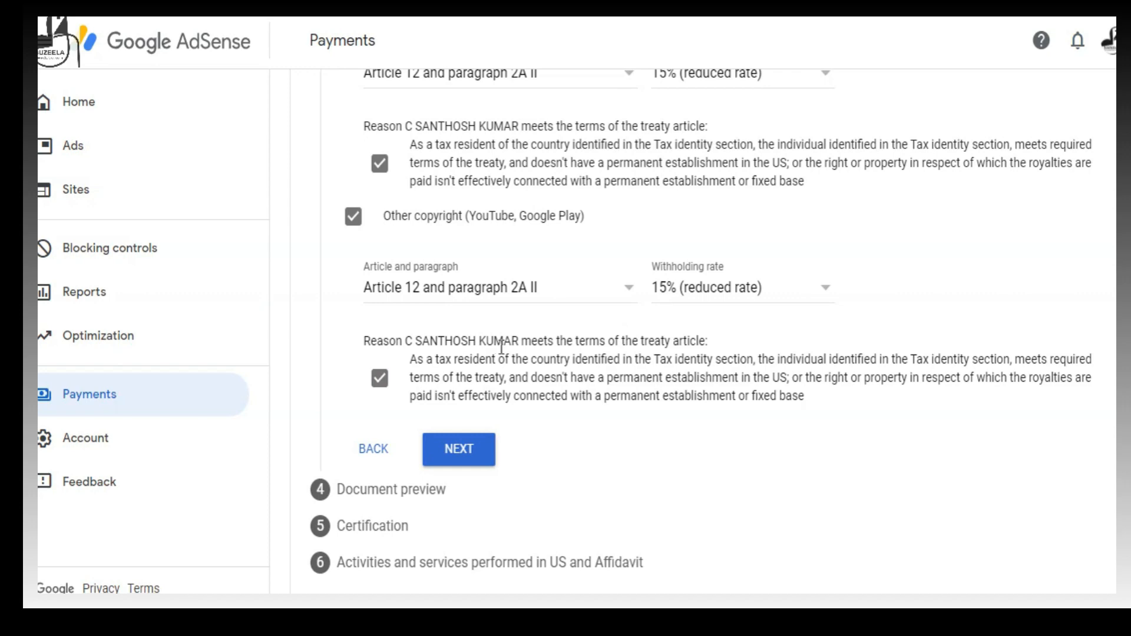
scroll(503, 353, "up", 5)
scroll(505, 362, "up", 2)
scroll(505, 361, "down", 6)
Step: Confirm the four generated tax documents in the Document preview have been reviewed
left_click(470, 454)
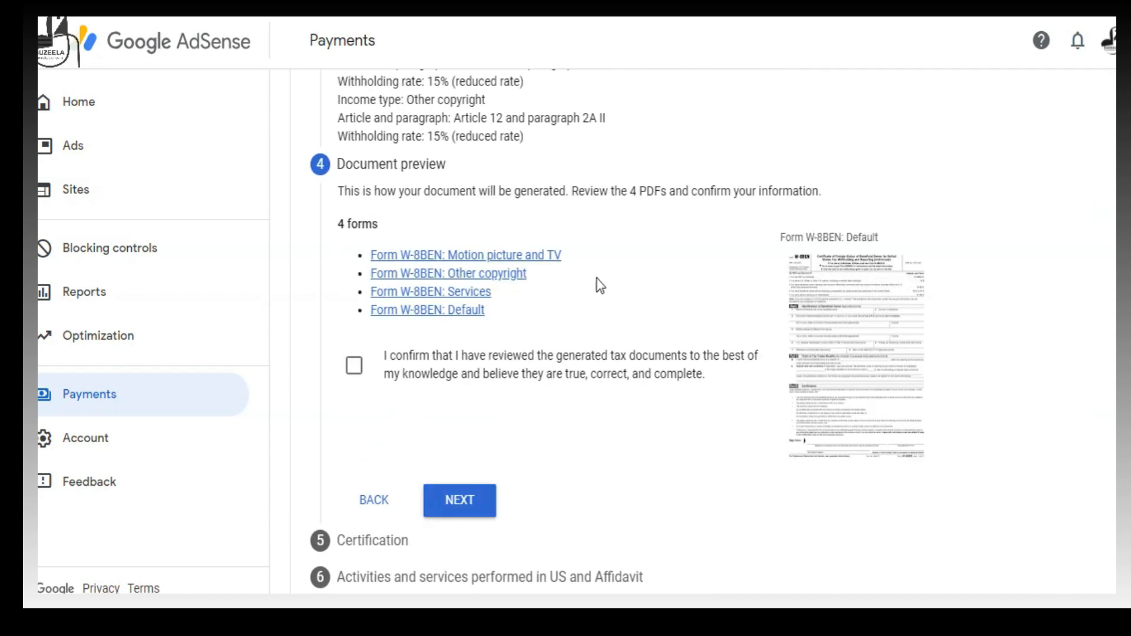
scroll(672, 270, "up", 3)
scroll(672, 271, "down", 3)
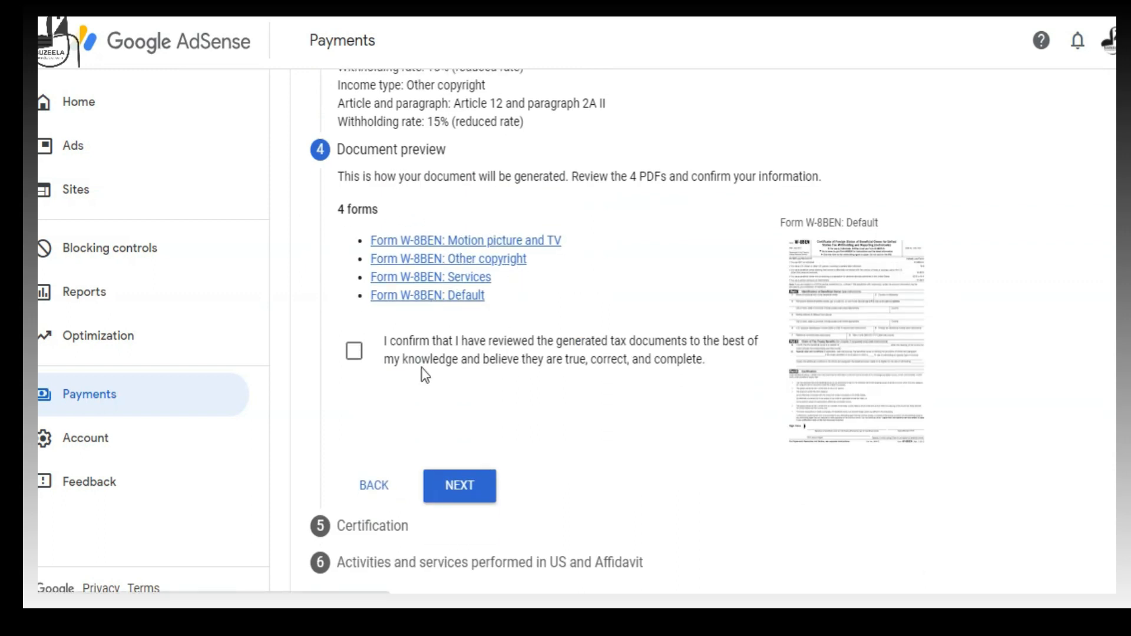
left_click(356, 356)
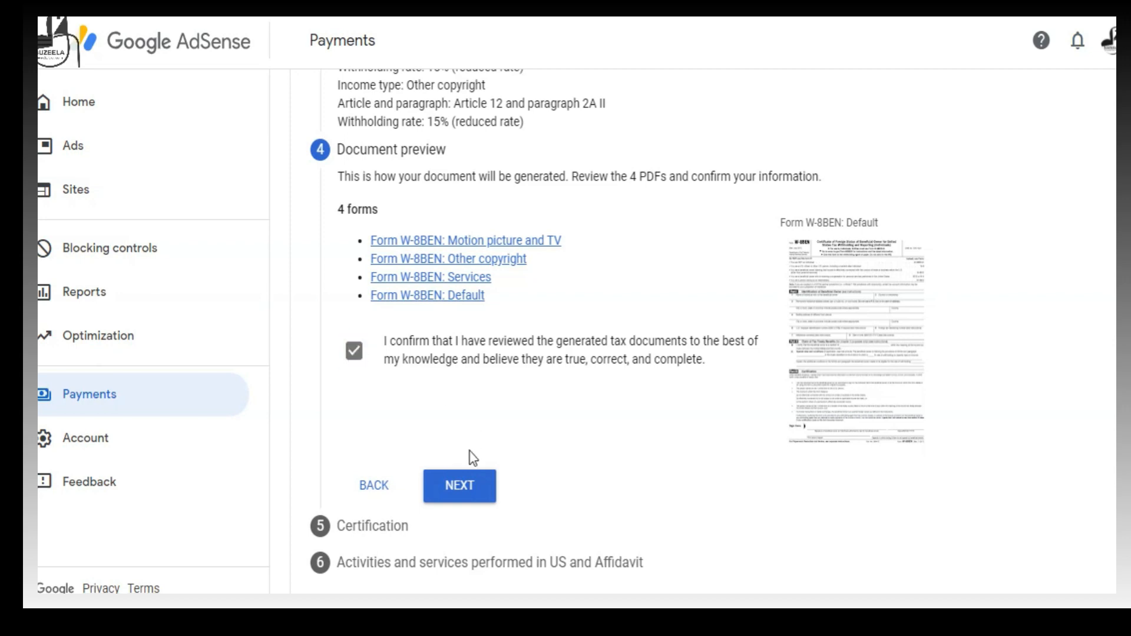
left_click(464, 491)
Step: Sign the certification with your full legal name, confirming you are the person listed
scroll(467, 439, "down", 6)
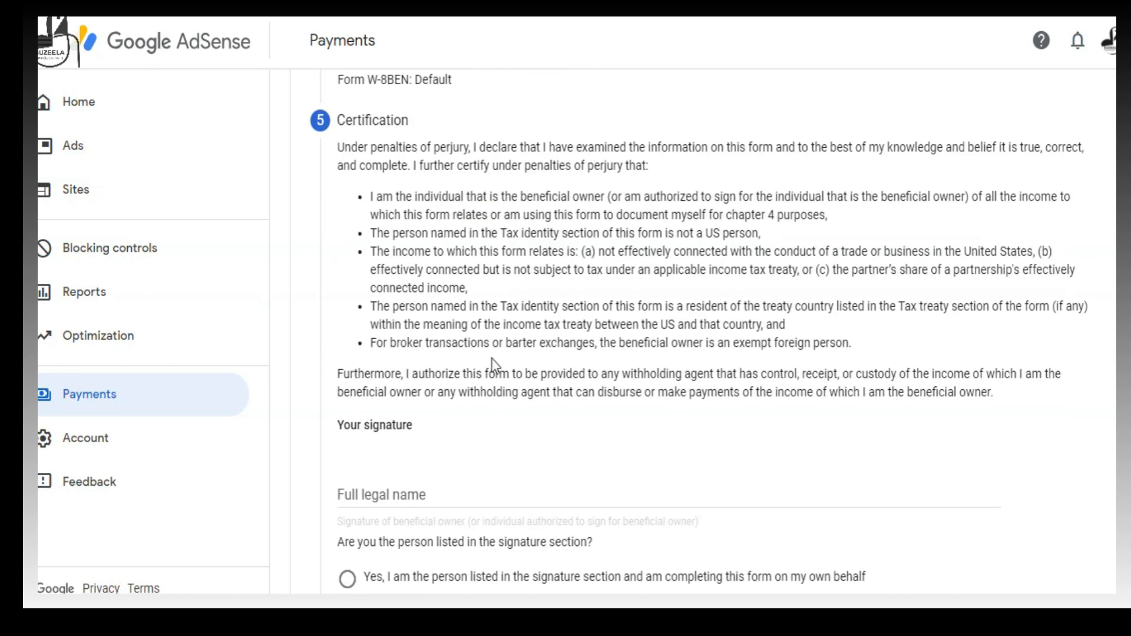
left_click(469, 318)
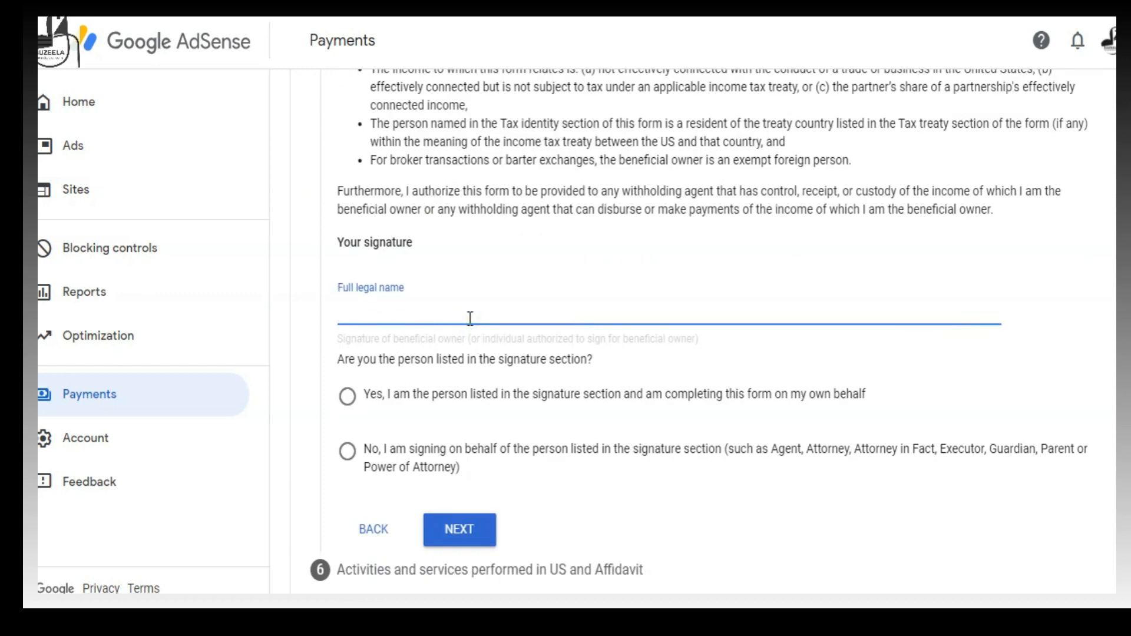
type("C SANTHOSH KUMAR")
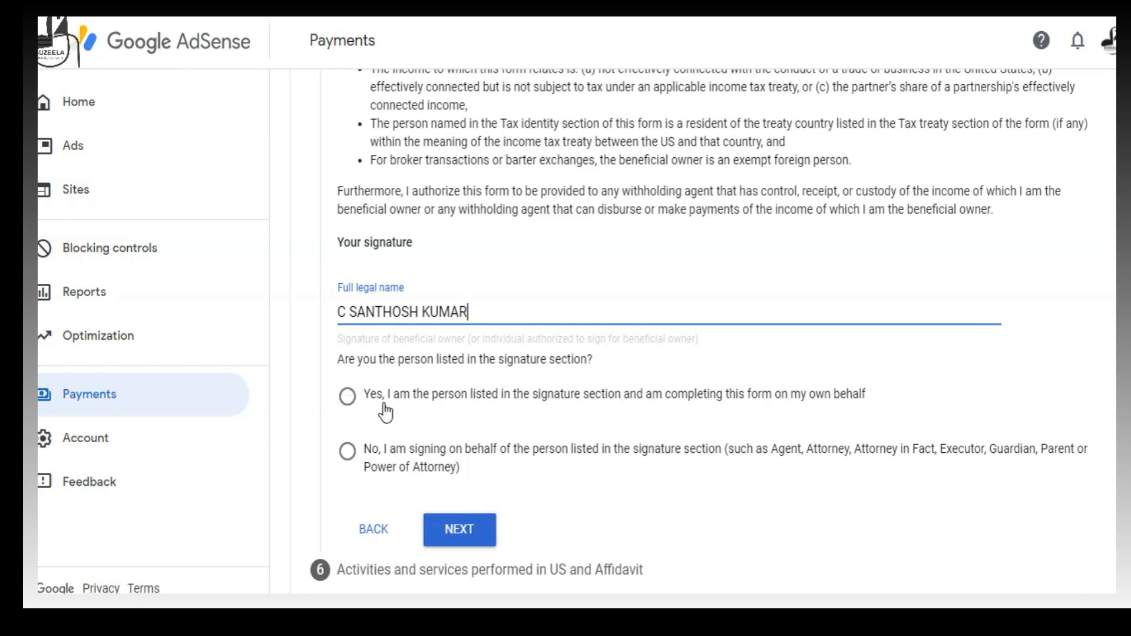
left_click(351, 408)
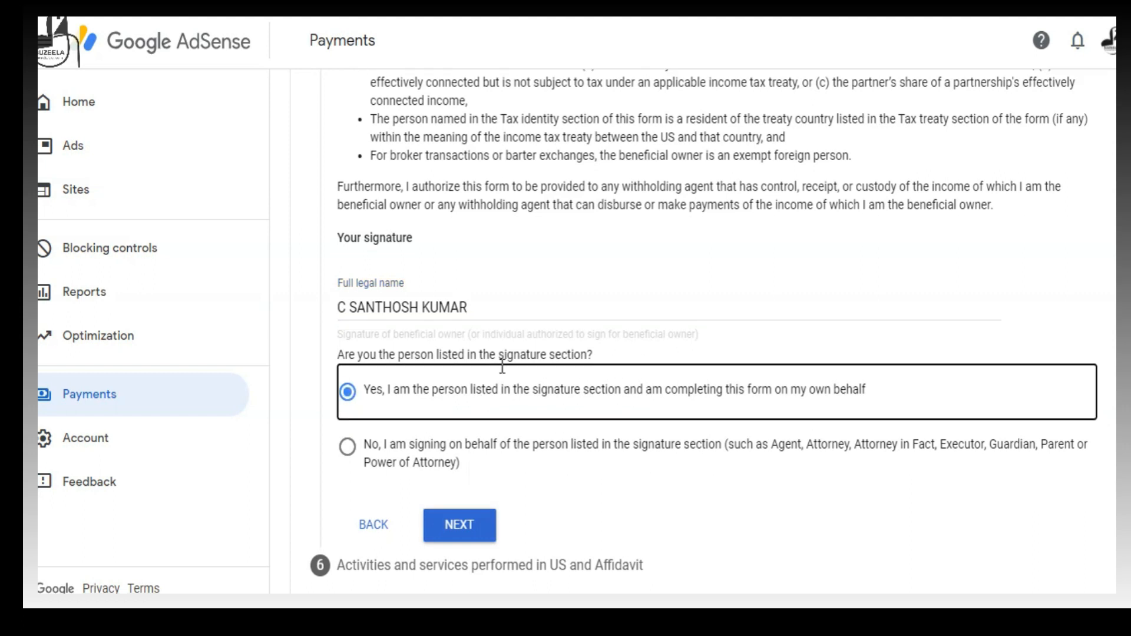
left_click(453, 533)
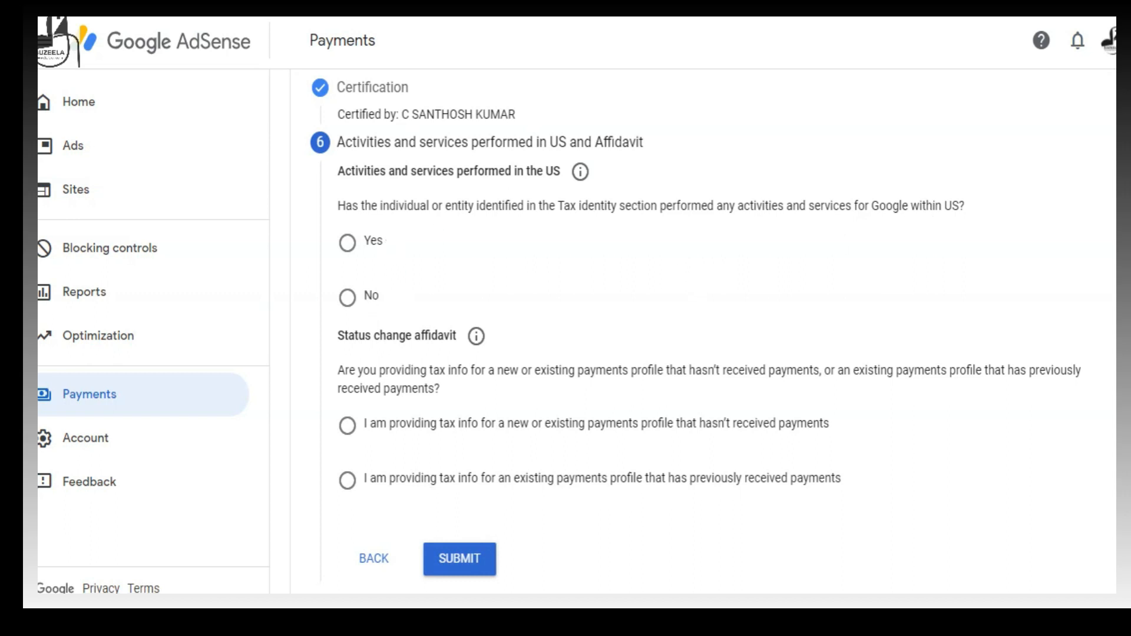
Step: Answer No to US activities and certify services are performed solely outside the US
left_click(348, 299)
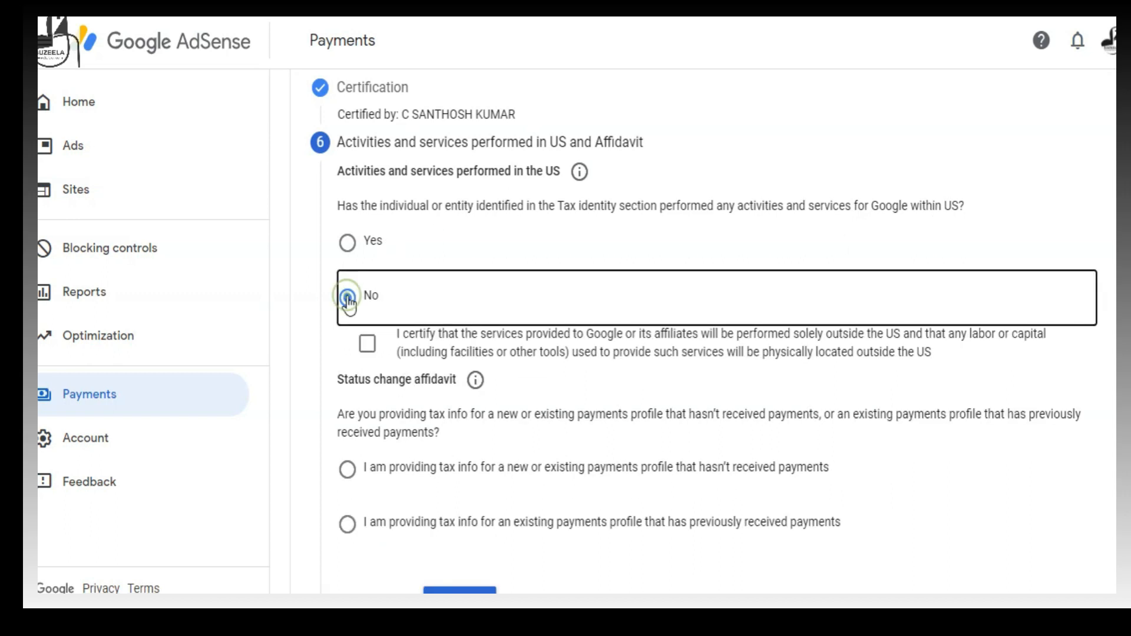
left_click(367, 347)
scroll(433, 331, "down", 1)
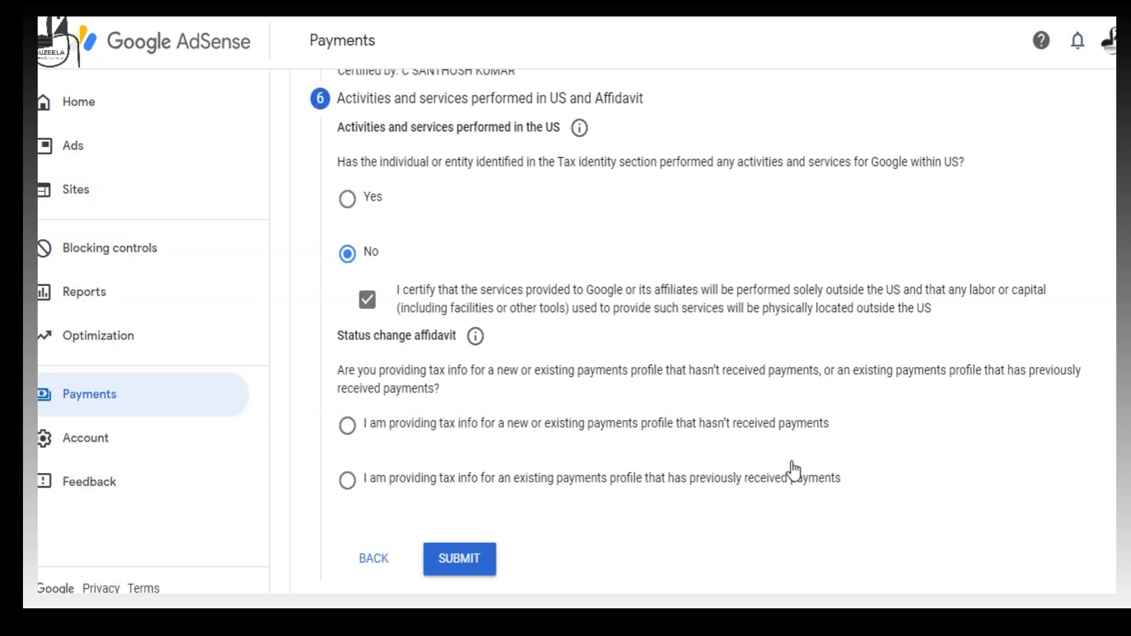
Step: State the payments profile previously received payments and accept the unchanged-status perjury declaration
left_click(347, 482)
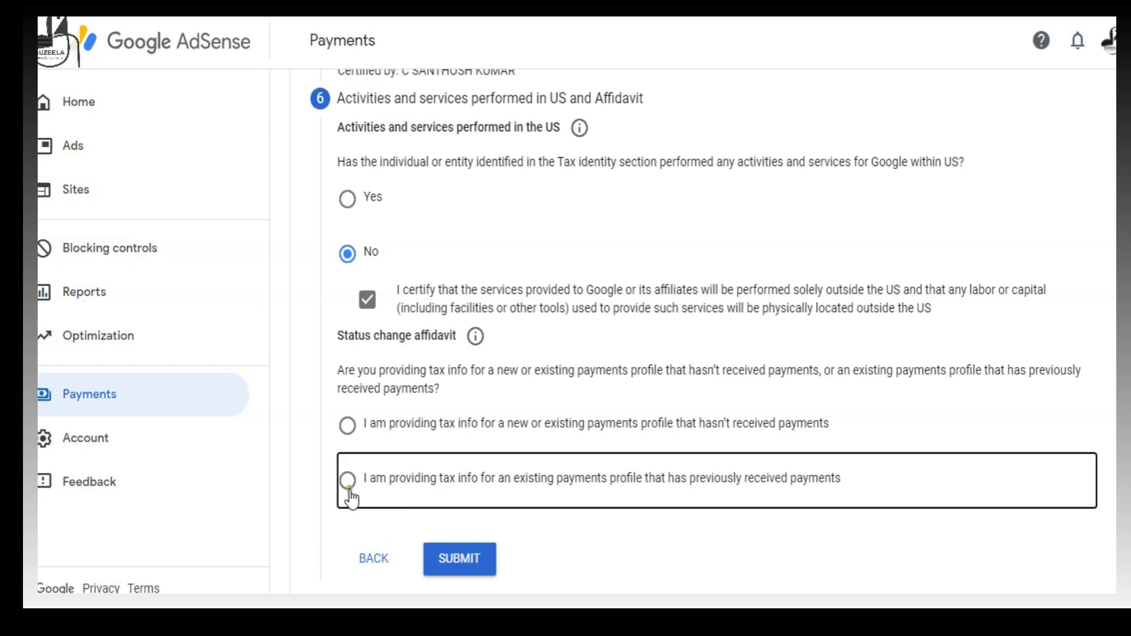
scroll(374, 497, "down", 2)
left_click(367, 389)
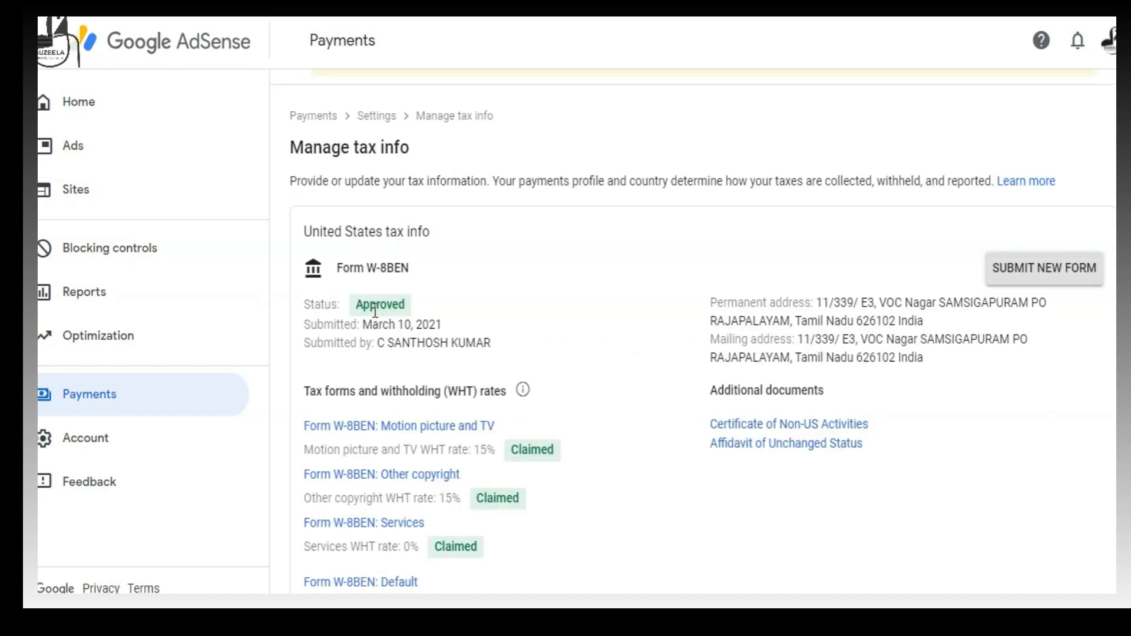
Step: Submit the W-8BEN and open its Approved record on Manage tax info
left_click(592, 333)
left_click_drag(514, 446, 556, 448)
left_click(594, 371)
Step: Highlight the three Claimed treaty rates: 15%, 15% and 0% for Services
left_click_drag(498, 450, 570, 466)
left_click_drag(523, 502, 450, 495)
left_click_drag(480, 547, 428, 546)
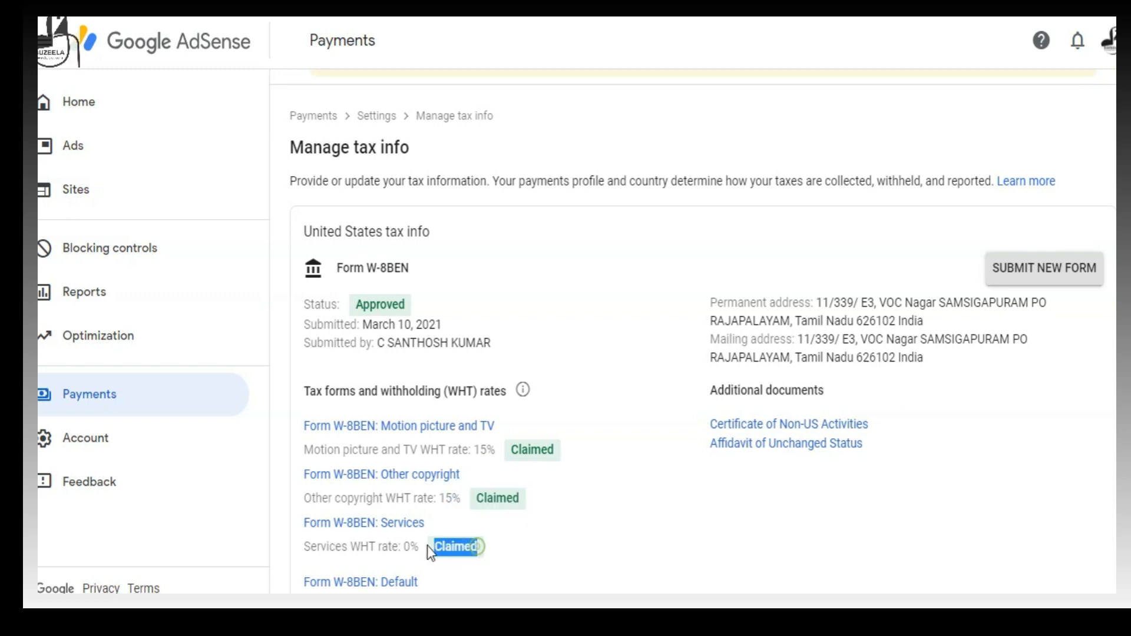